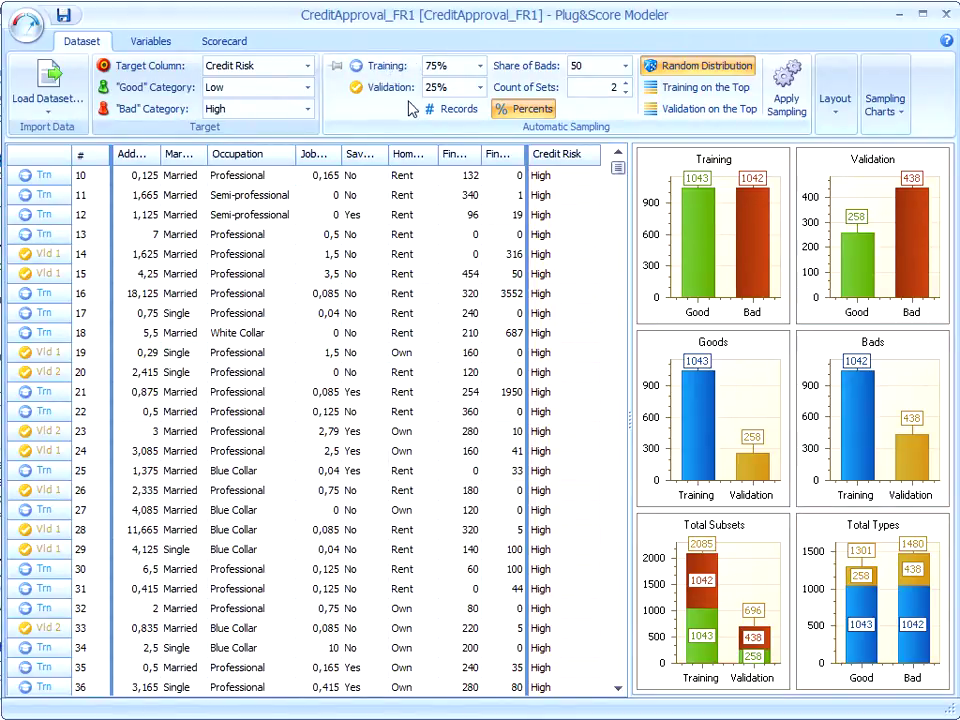
# - Open the variable statistics view, with the Occupation and FinRatio 1 columns excluded and re-included
pyautogui.click(150, 44)
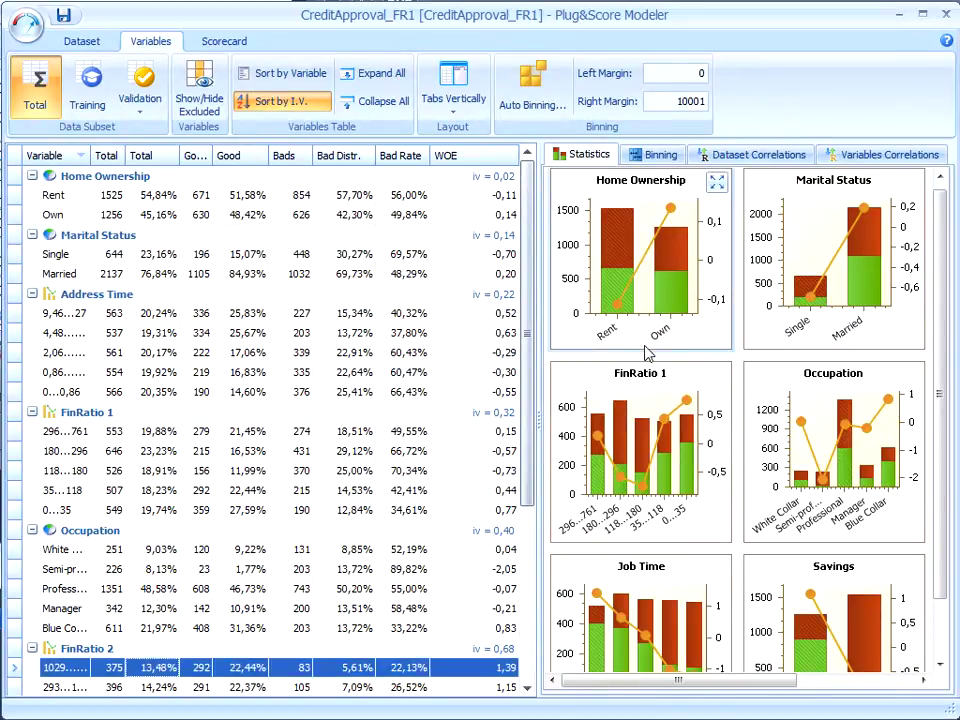
pyautogui.click(97, 48)
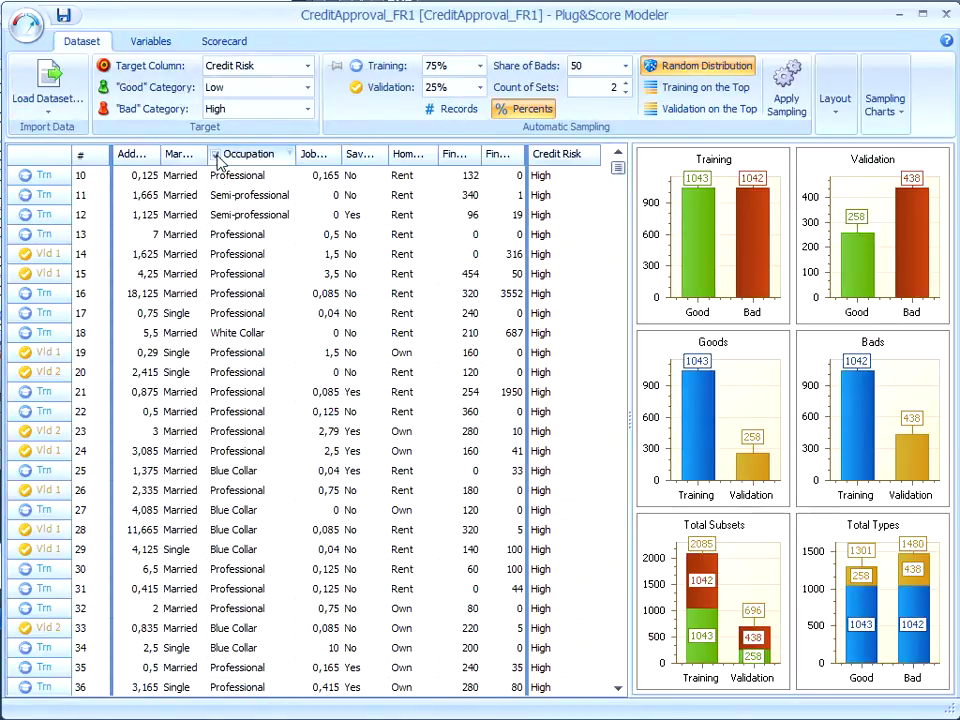
pyautogui.click(216, 155)
pyautogui.click(216, 155)
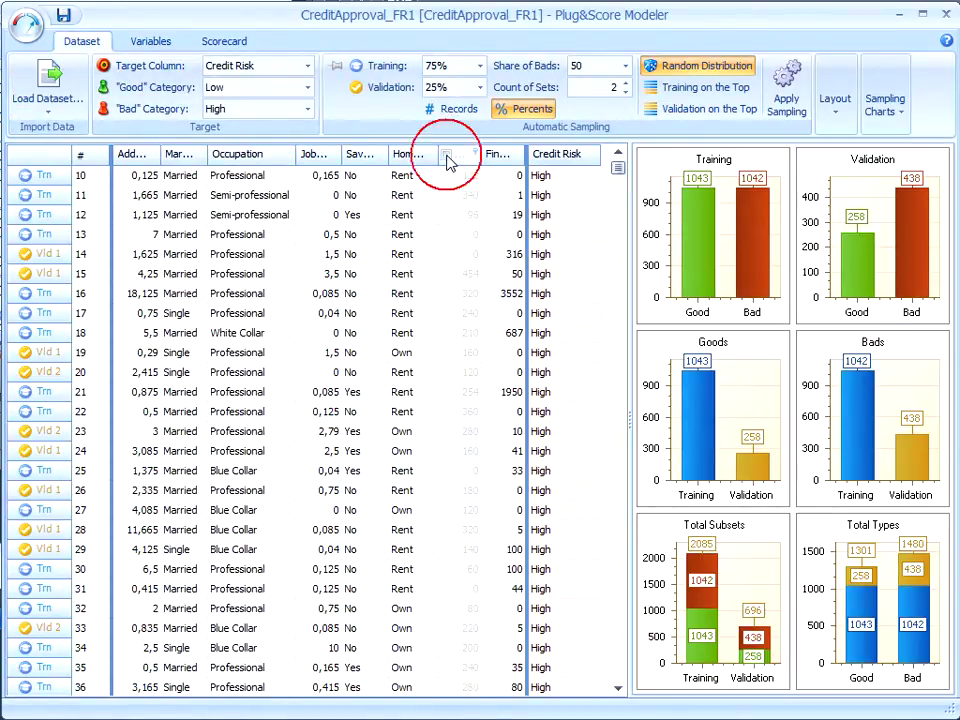
pyautogui.click(396, 155)
pyautogui.click(396, 155)
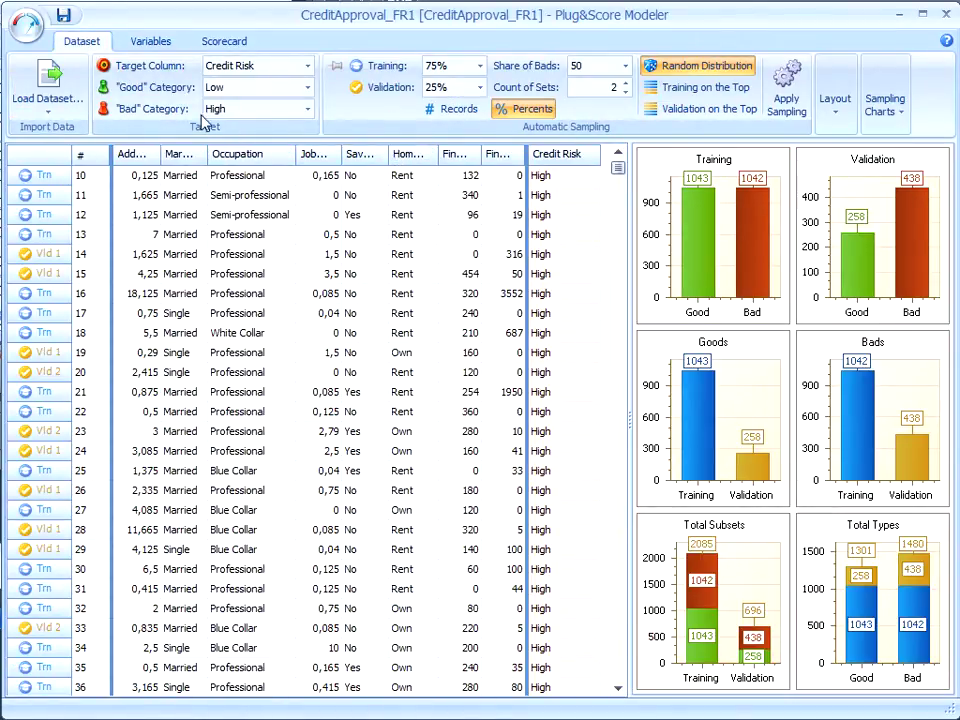
pyautogui.click(153, 40)
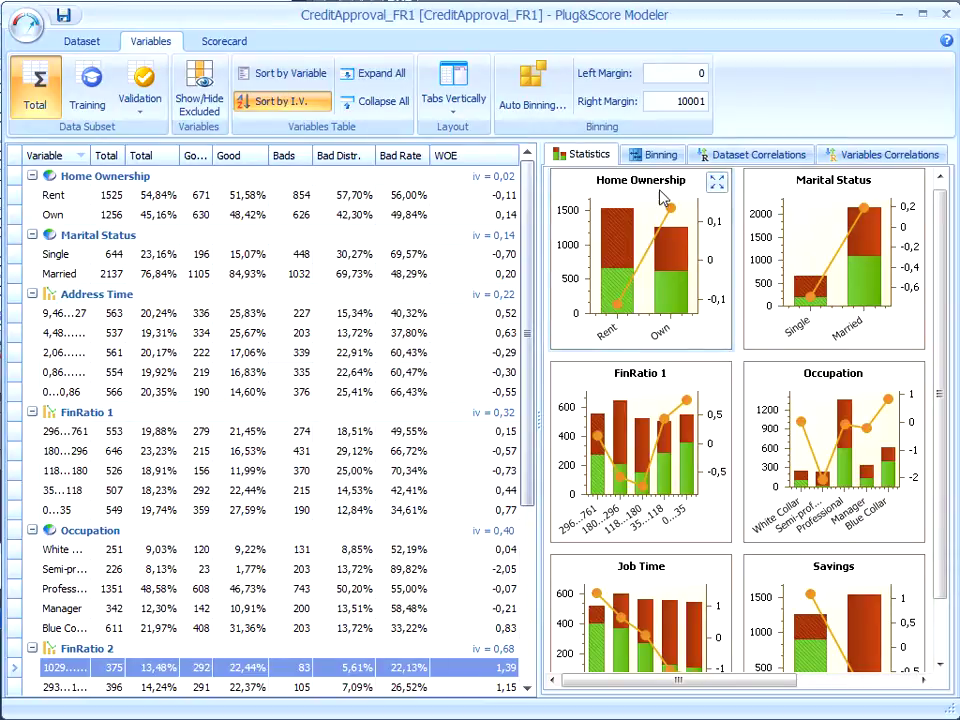
# - Show dataset correlations for FinRatio 1, Address Time and FinRatio 2, ending on Occupation White Collar
pyautogui.click(766, 162)
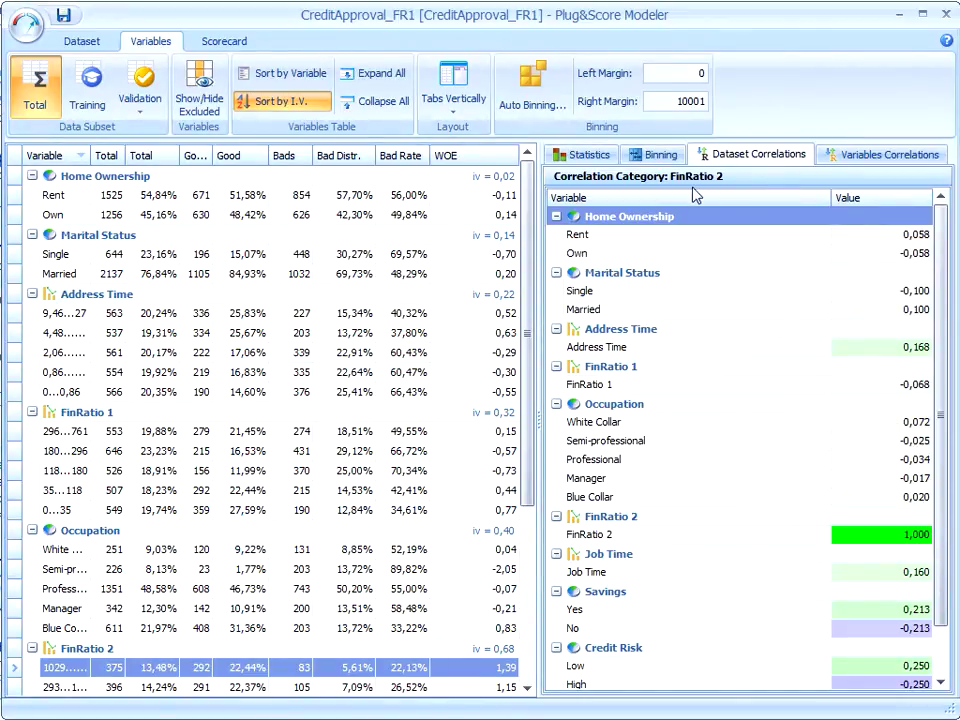
pyautogui.click(120, 435)
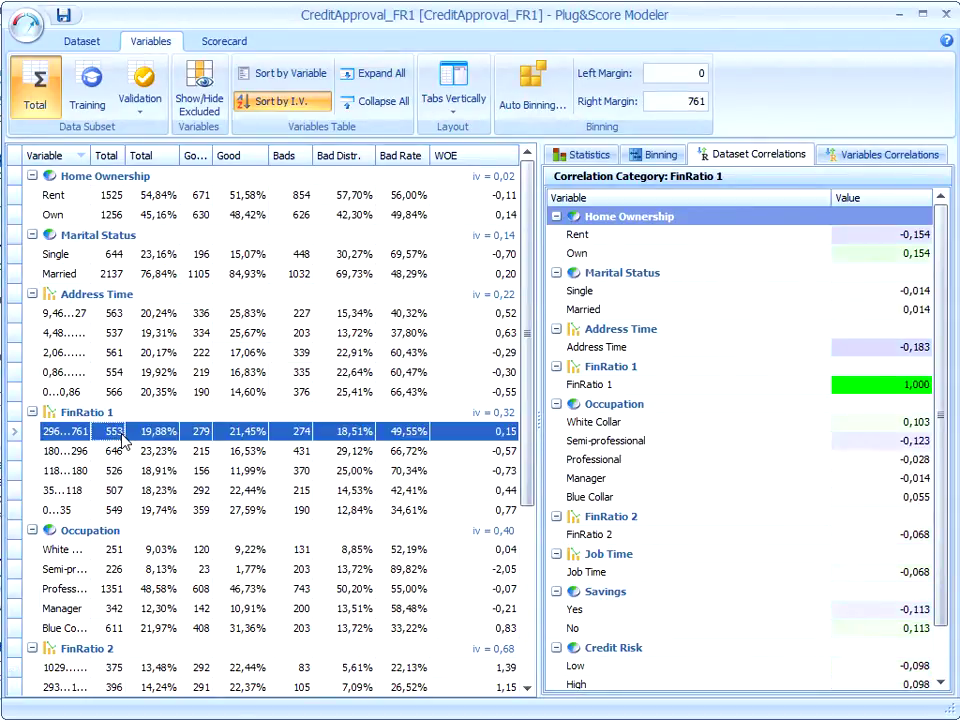
pyautogui.click(115, 318)
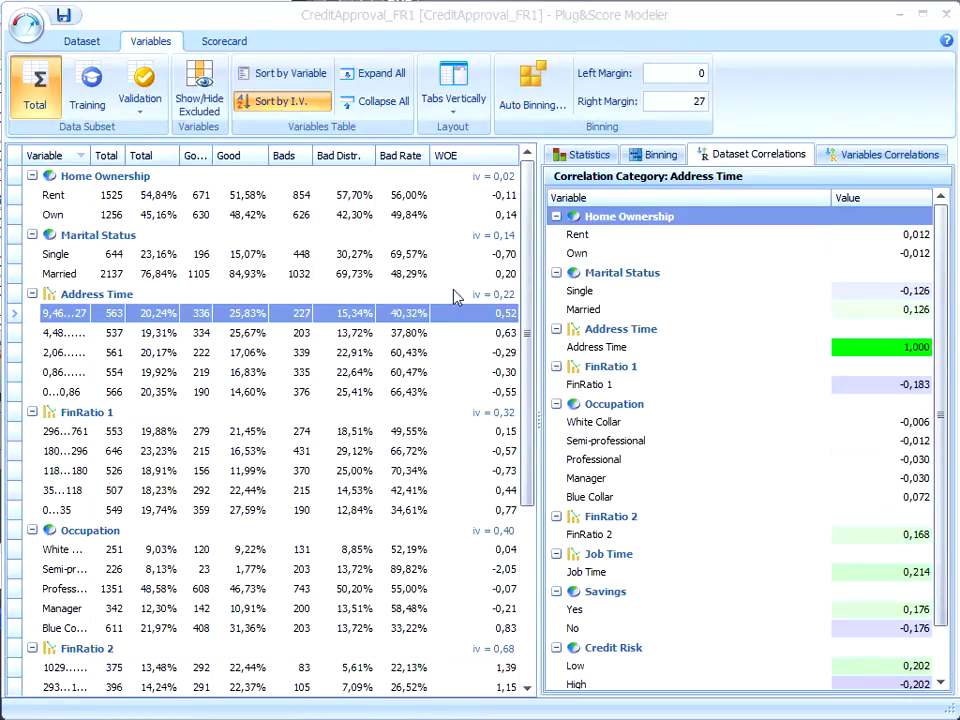
pyautogui.click(103, 316)
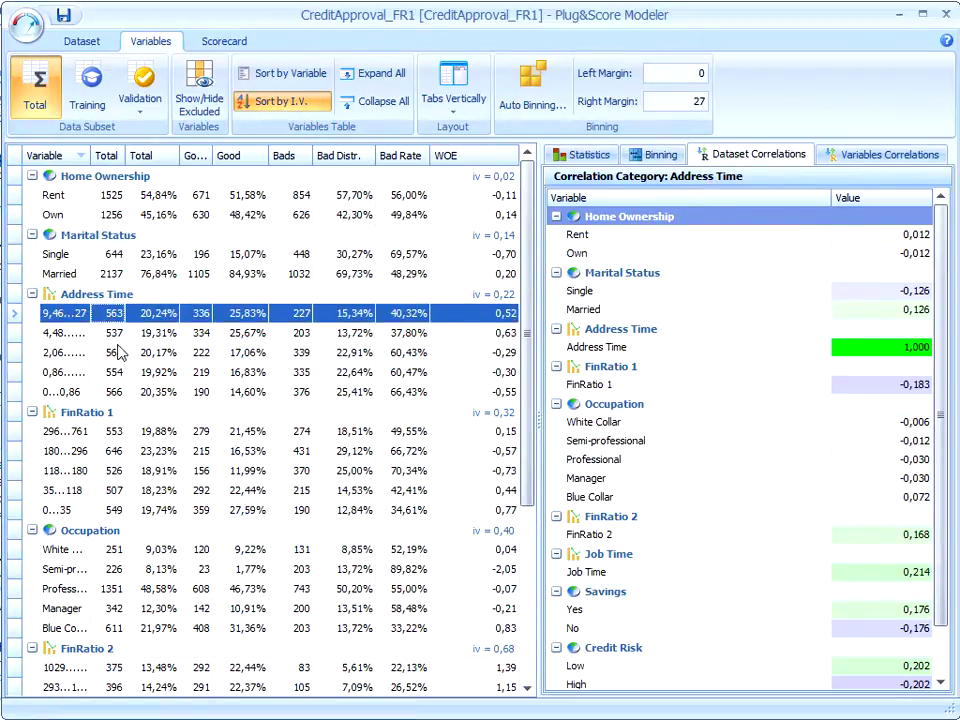
pyautogui.click(103, 676)
pyautogui.click(97, 556)
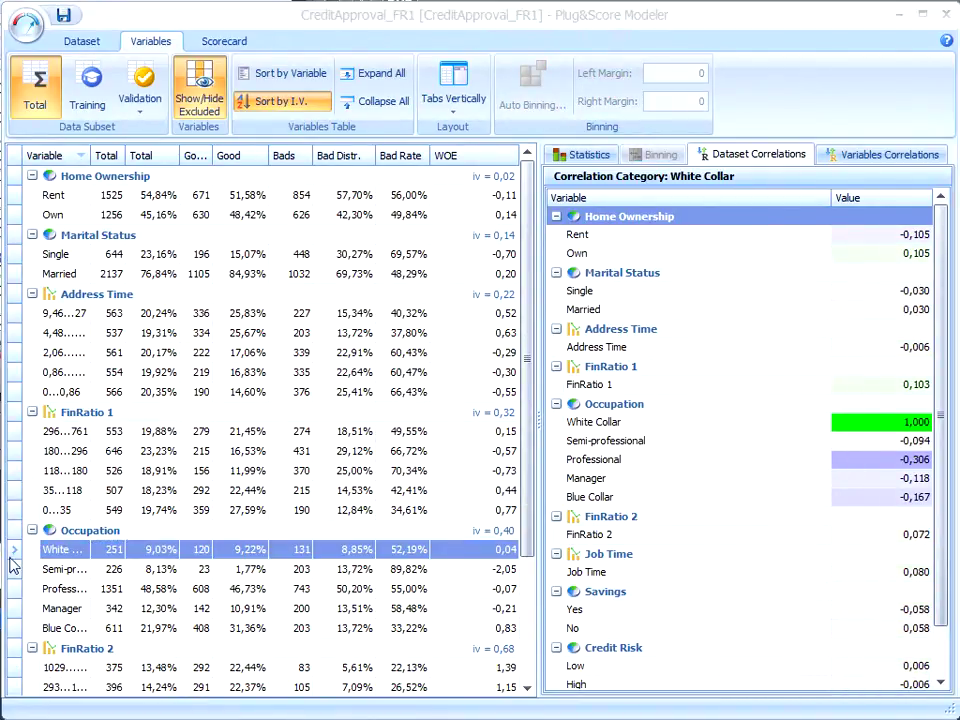
# - Disable the Occupation variable from the White Collar category's context menu
pyautogui.rightClick(16, 553)
pyautogui.click(40, 553)
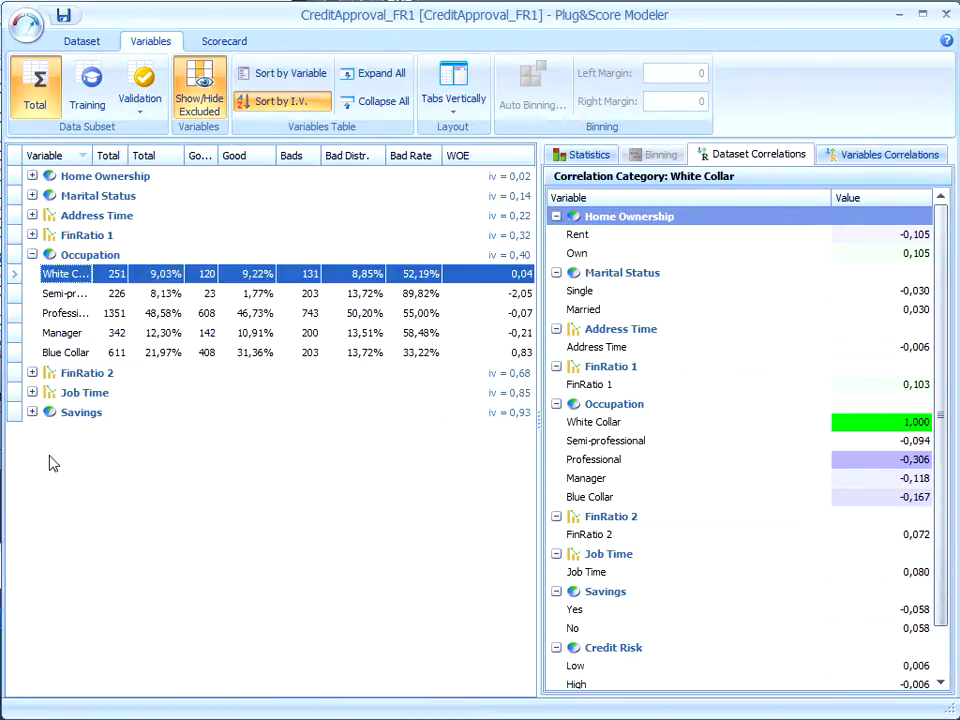
pyautogui.rightClick(26, 281)
pyautogui.click(82, 313)
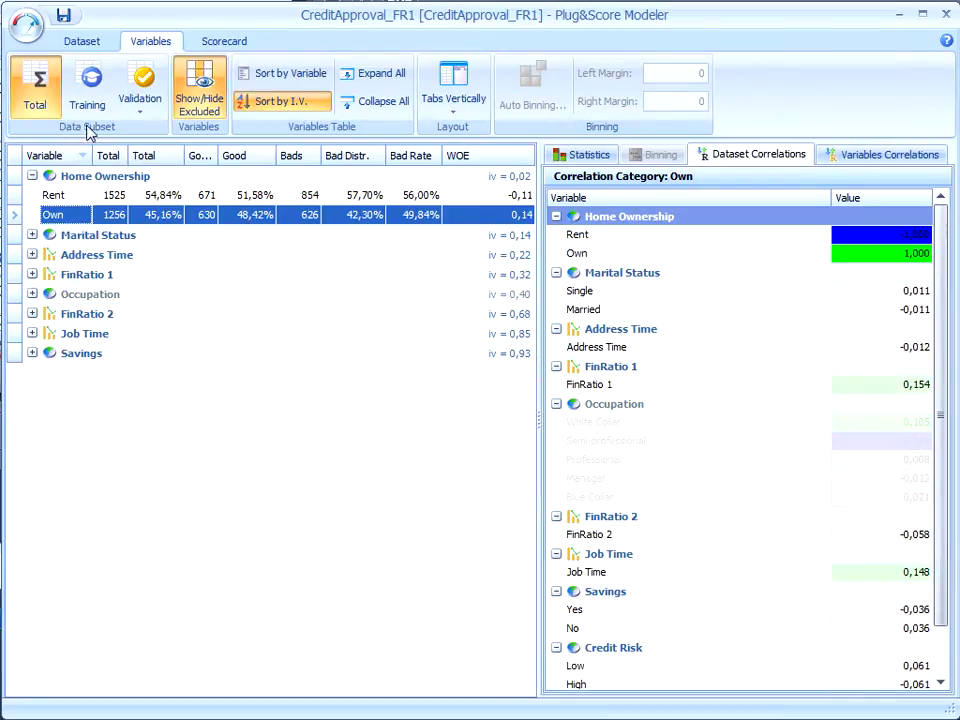
# - Re-check the Occupation column on the Dataset tab and return to the Variables table
pyautogui.click(82, 44)
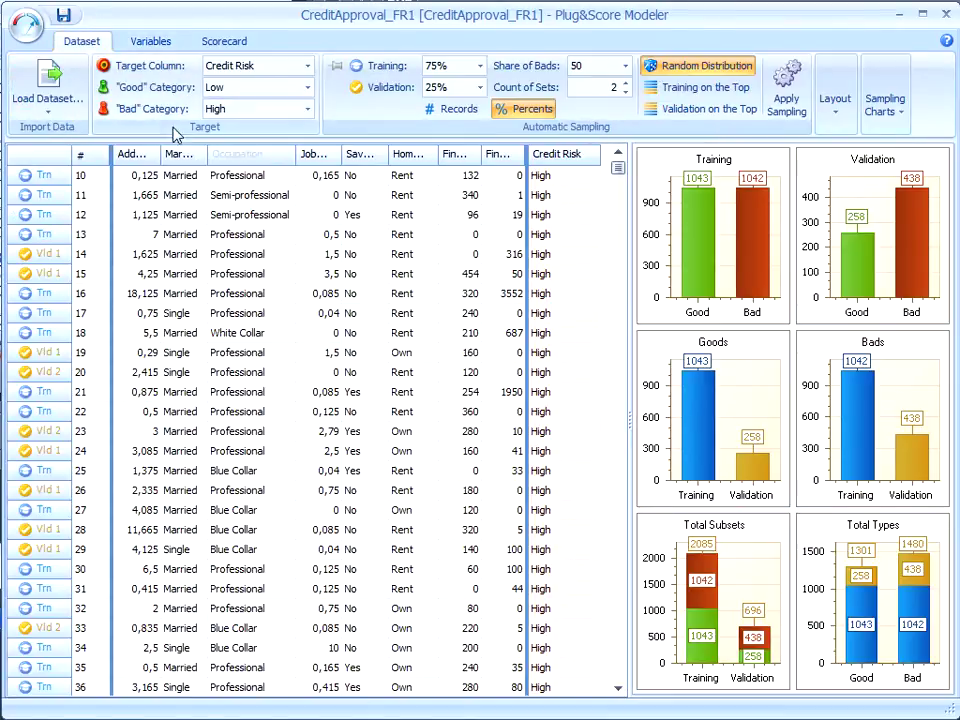
pyautogui.click(215, 155)
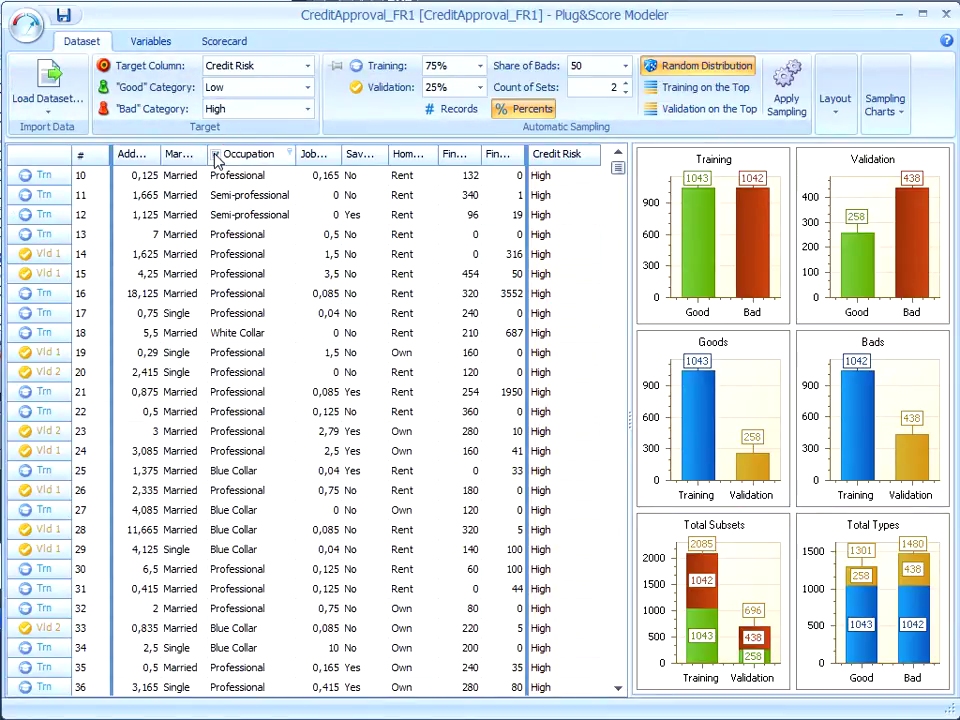
pyautogui.click(157, 46)
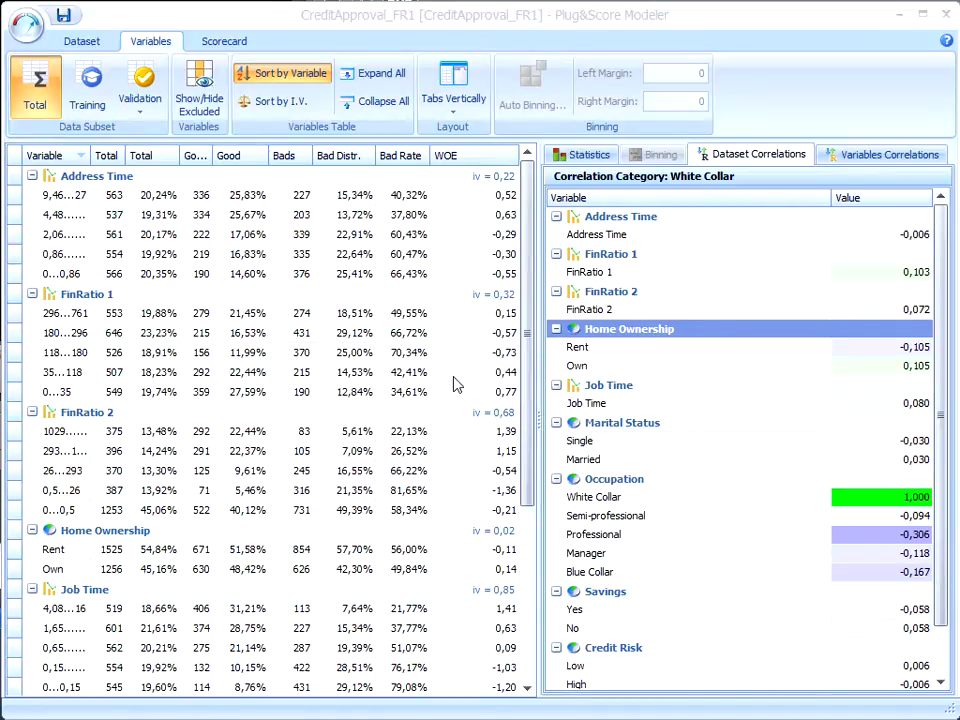
# - Sort the variables by information value and scroll through the table
pyautogui.click(272, 104)
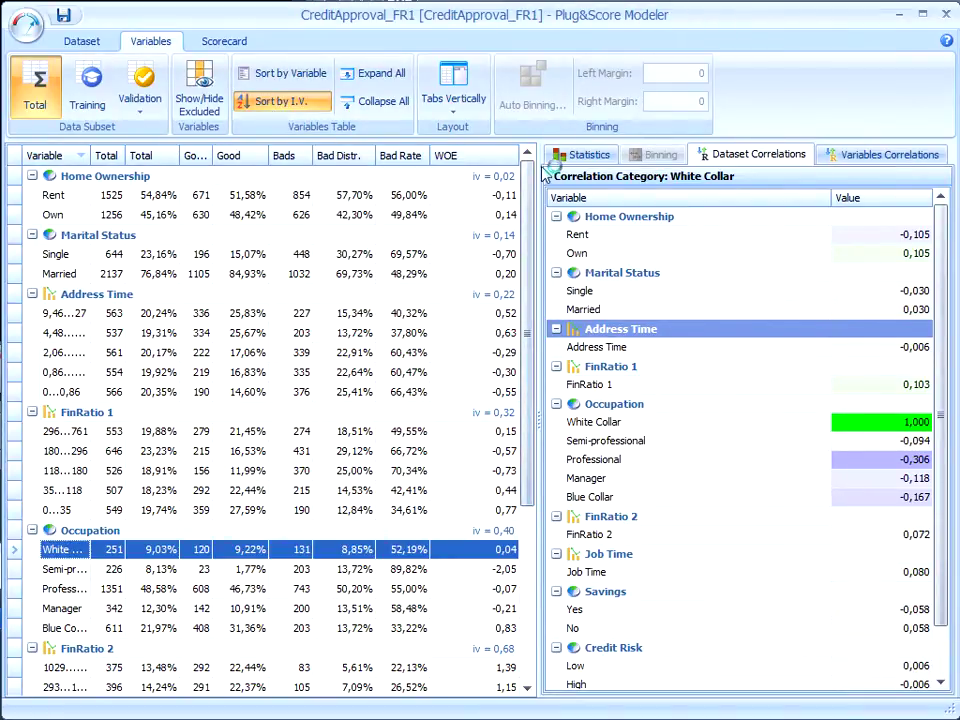
pyautogui.moveTo(529, 208); pyautogui.dragTo(529, 495)
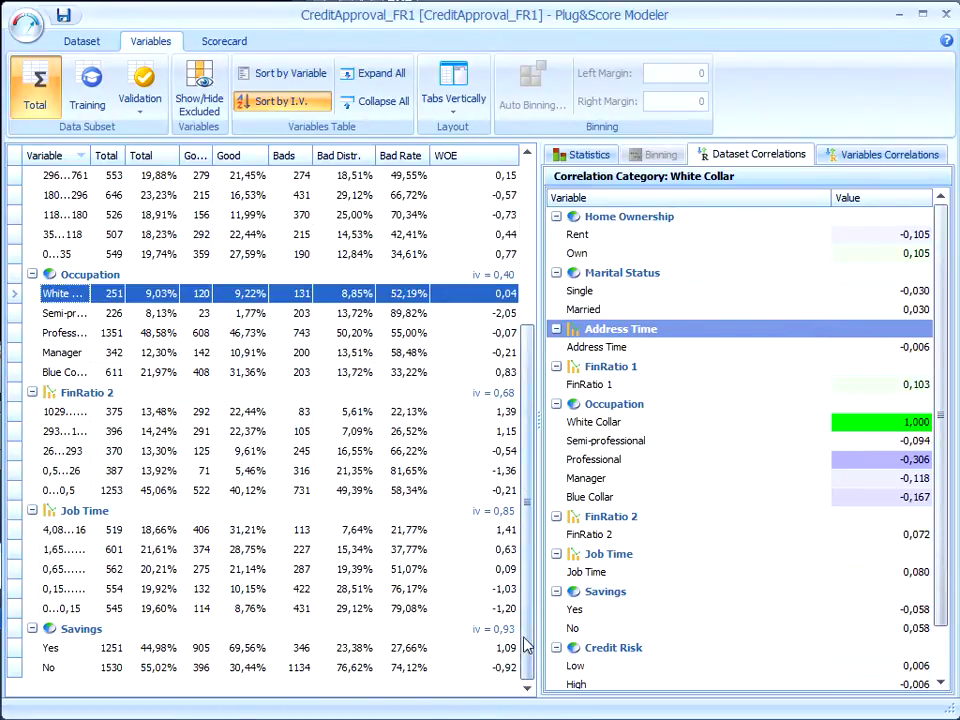
pyautogui.moveTo(531, 529); pyautogui.dragTo(530, 320)
# - Show the per-variable statistics charts and select FinRatio 2 (iv 0,68) for binning
pyautogui.click(570, 155)
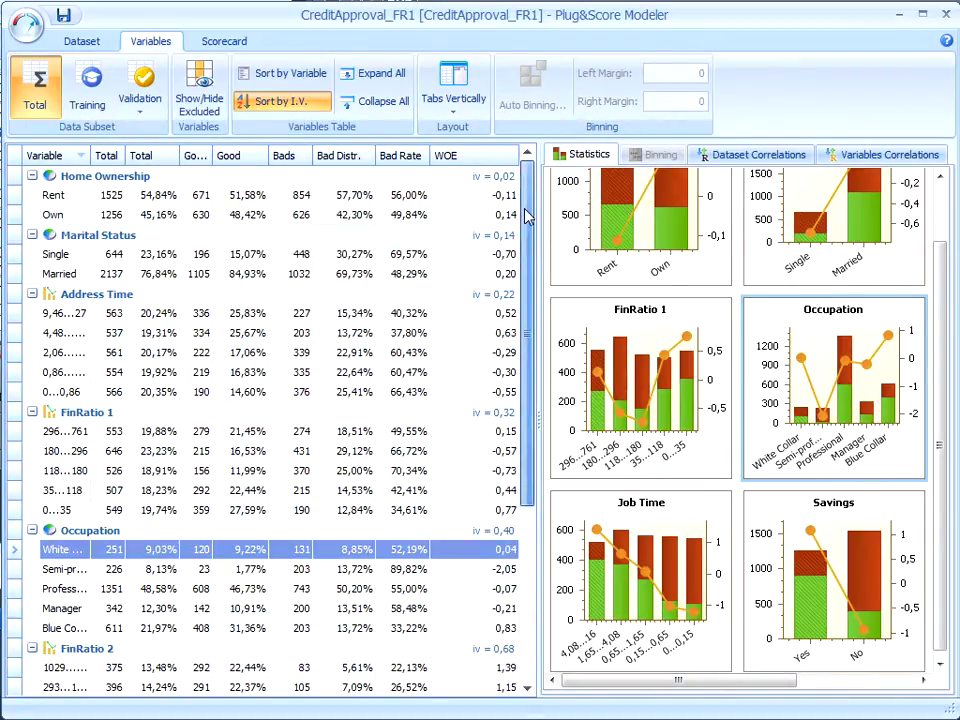
pyautogui.scroll(-4, 527, 300)
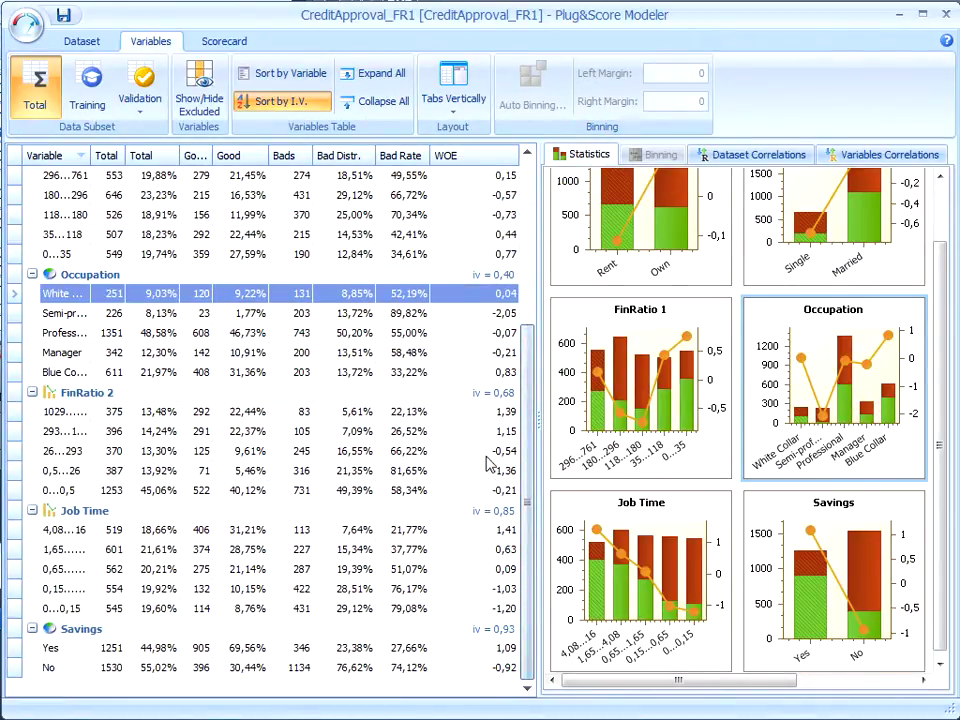
pyautogui.click(475, 392)
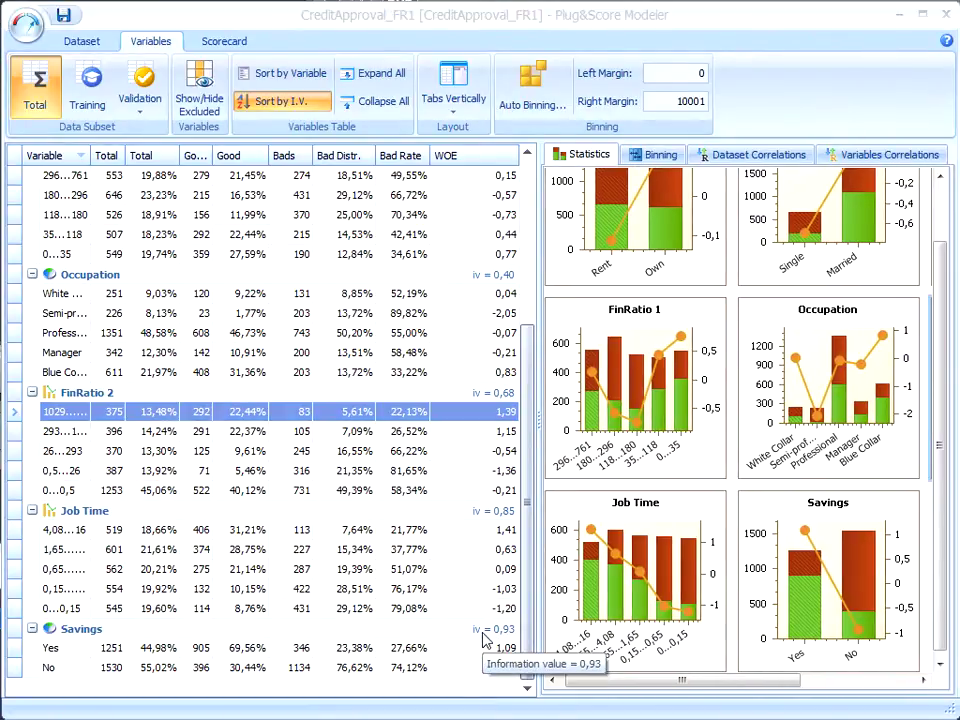
# - View the binning charts of FinRatio 2, FinRatio 1 and Address Time
pyautogui.click(652, 160)
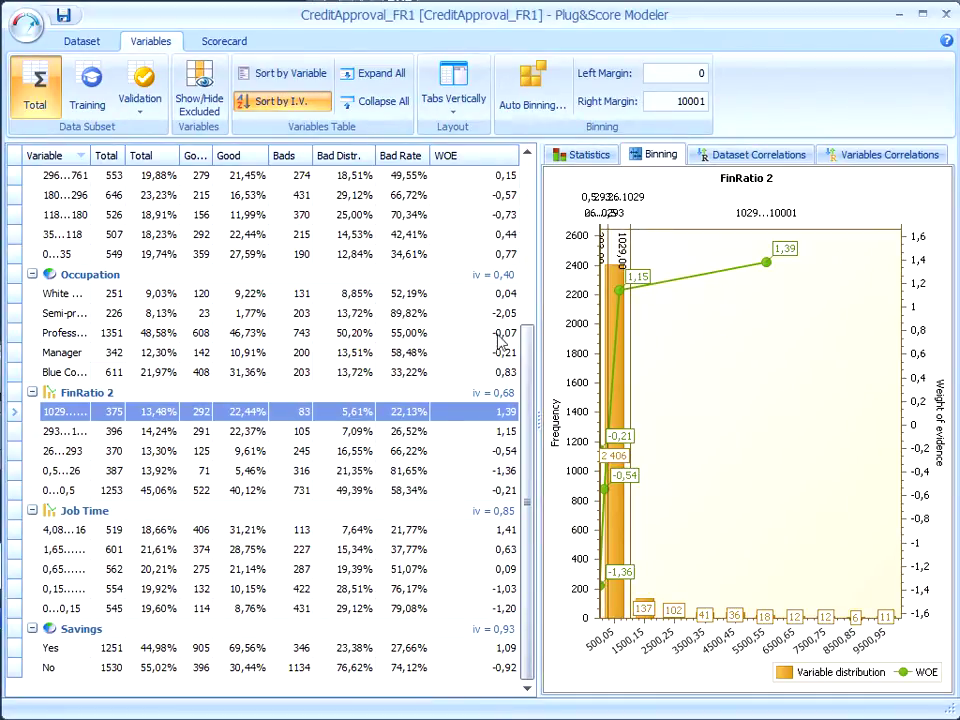
pyautogui.moveTo(527, 385); pyautogui.dragTo(519, 308)
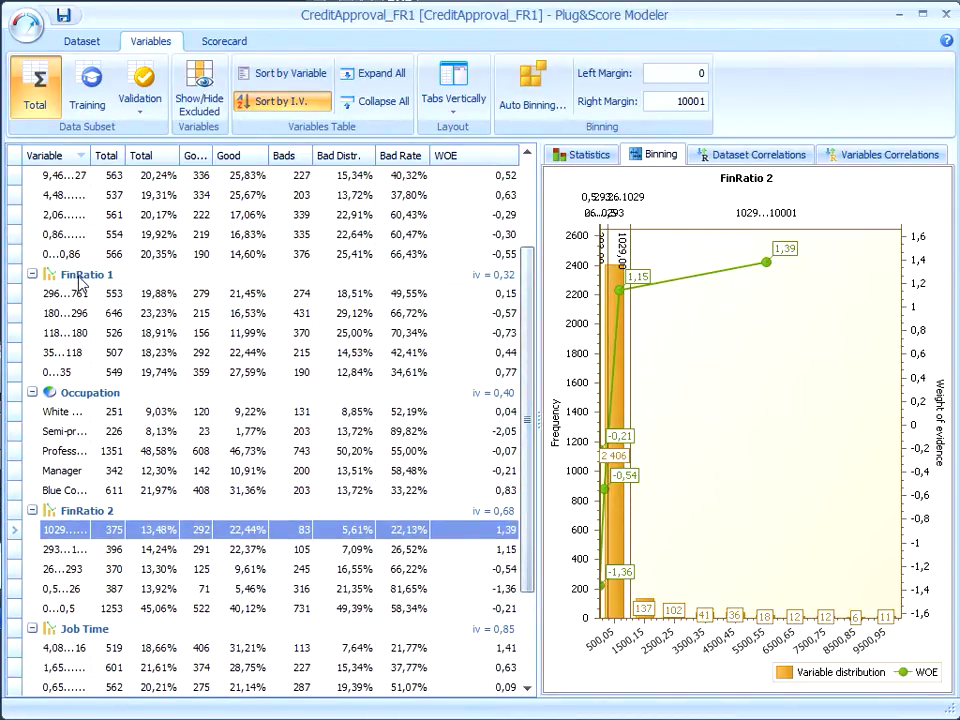
pyautogui.click(80, 286)
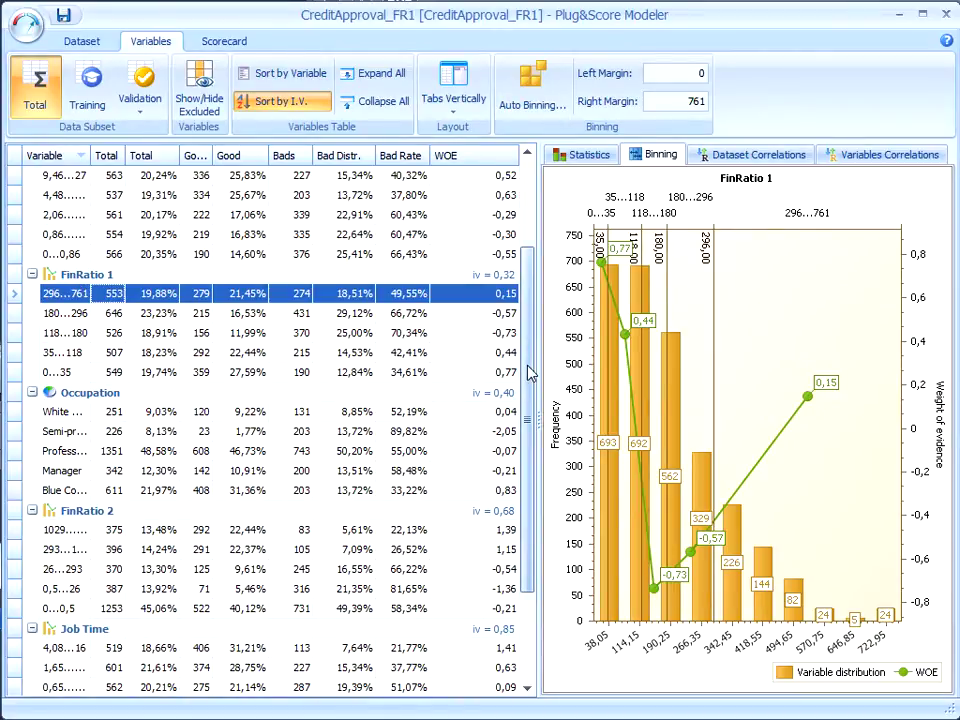
pyautogui.moveTo(531, 364); pyautogui.dragTo(536, 279)
pyautogui.click(64, 314)
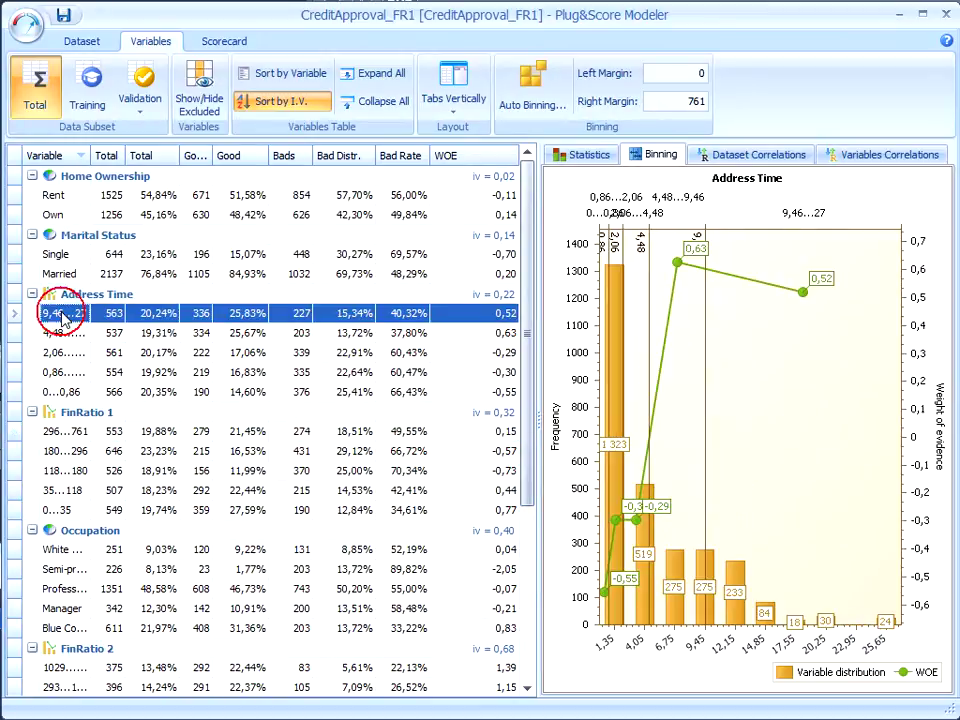
# - Collapse Home Ownership, Marital Status, Address Time, FinRatio 1, Occupation, FinRatio 2 and Savings, then show Job Time's chart
pyautogui.click(32, 177)
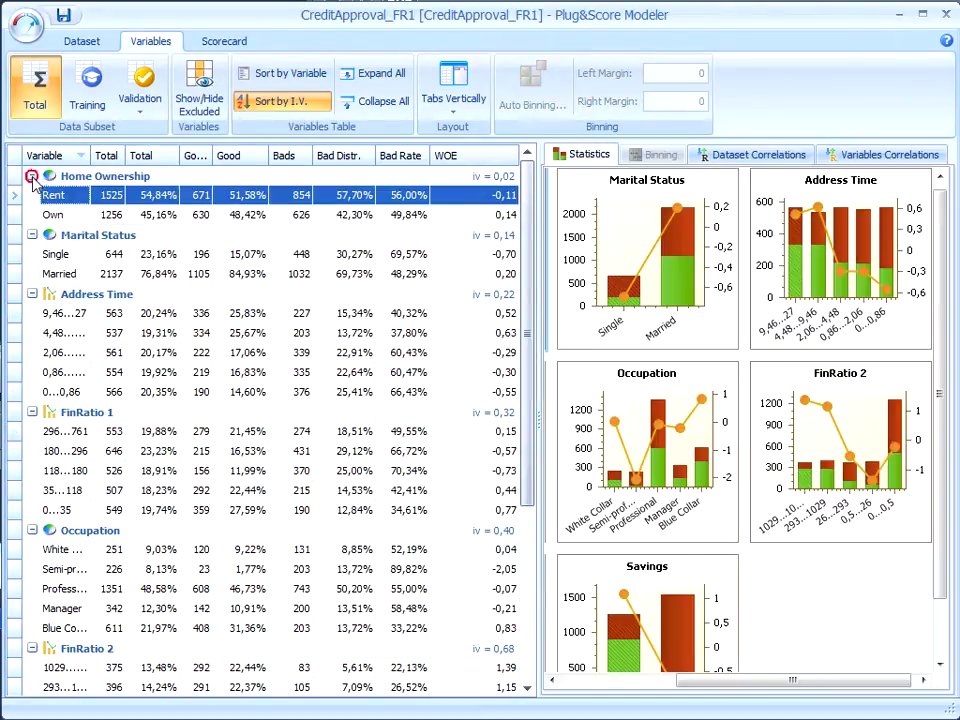
pyautogui.click(32, 196)
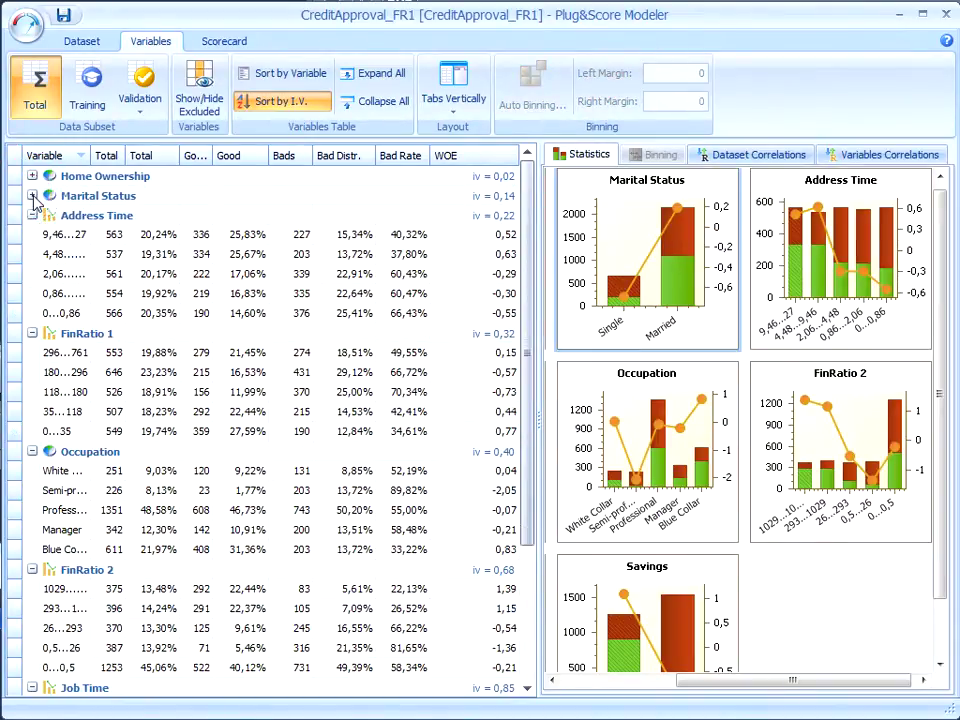
pyautogui.click(32, 216)
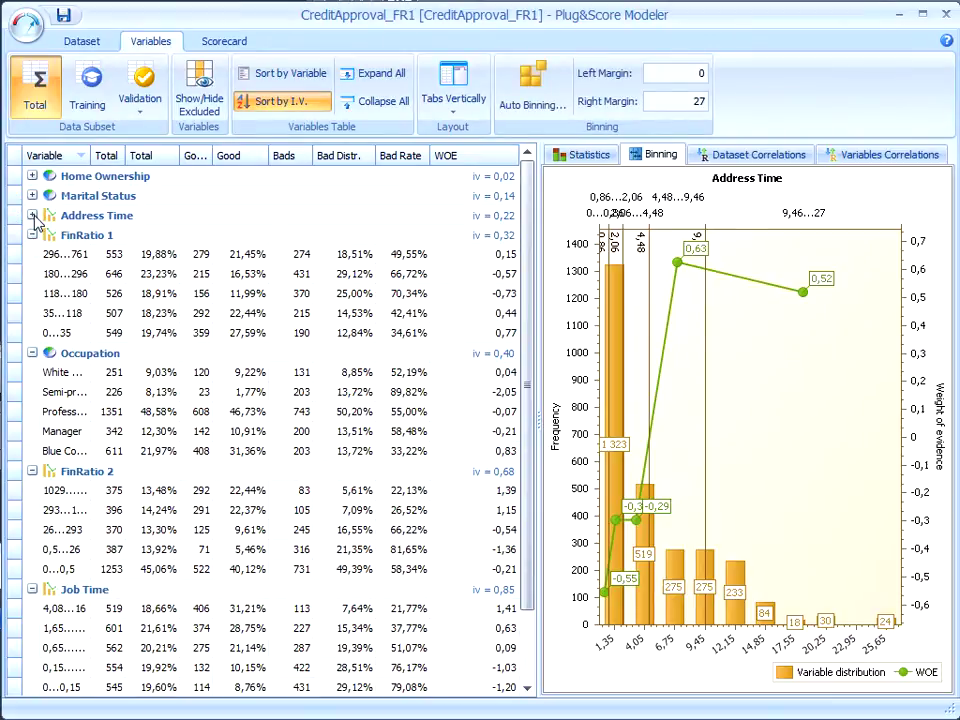
pyautogui.click(32, 236)
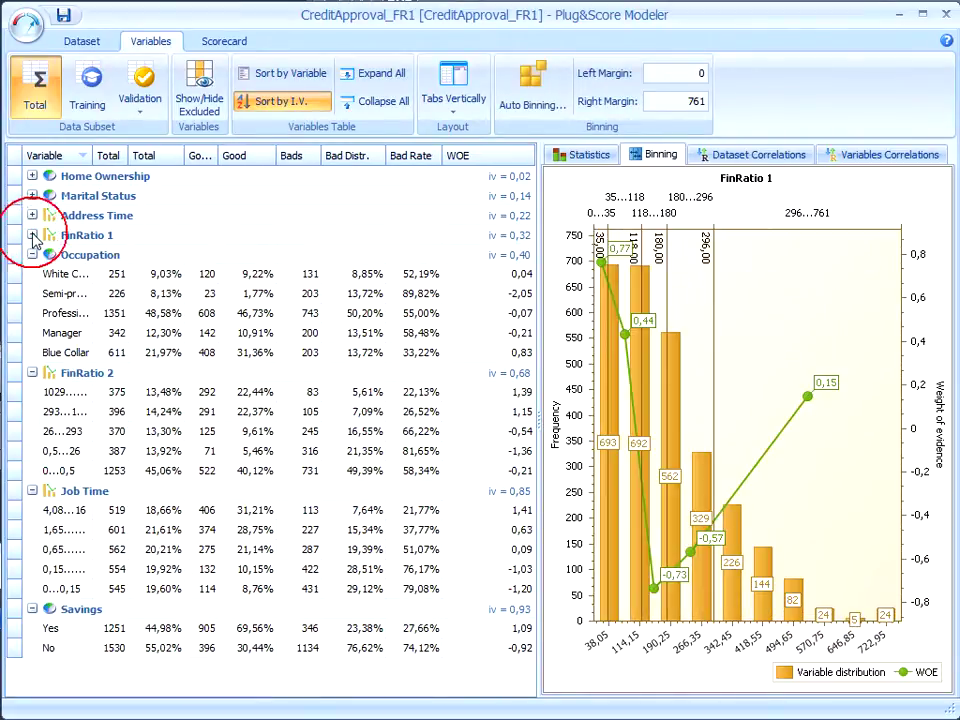
pyautogui.click(32, 255)
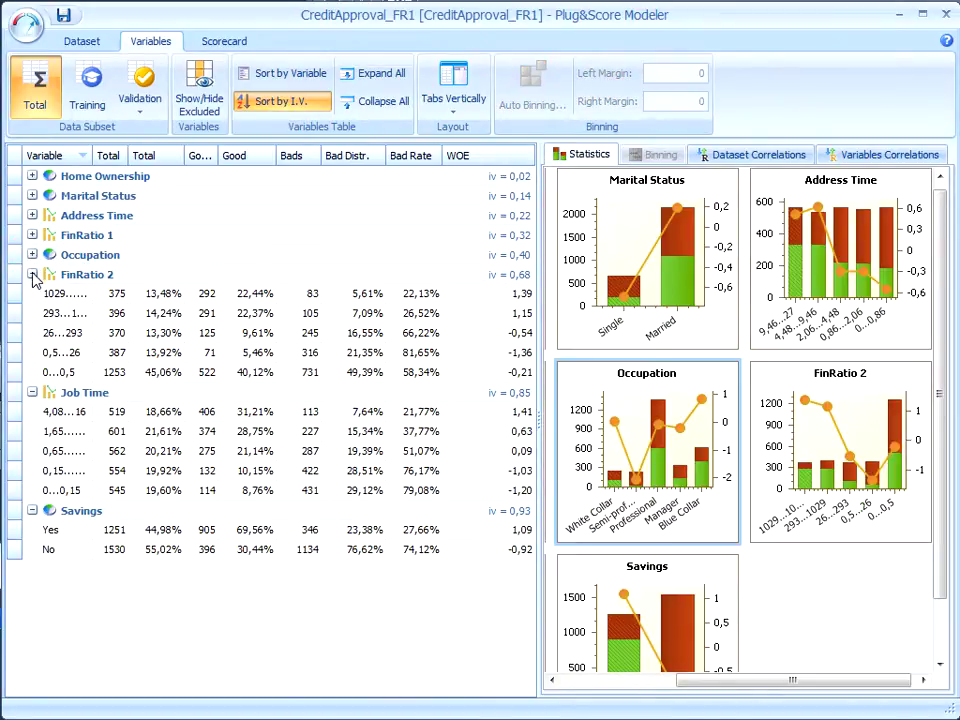
pyautogui.click(32, 275)
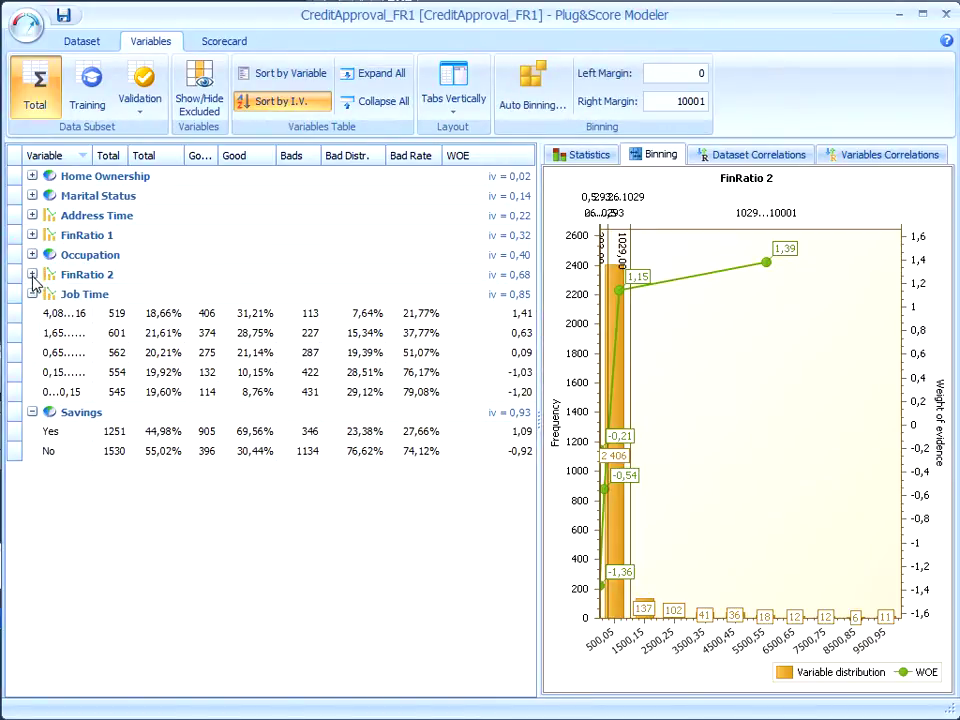
pyautogui.click(32, 412)
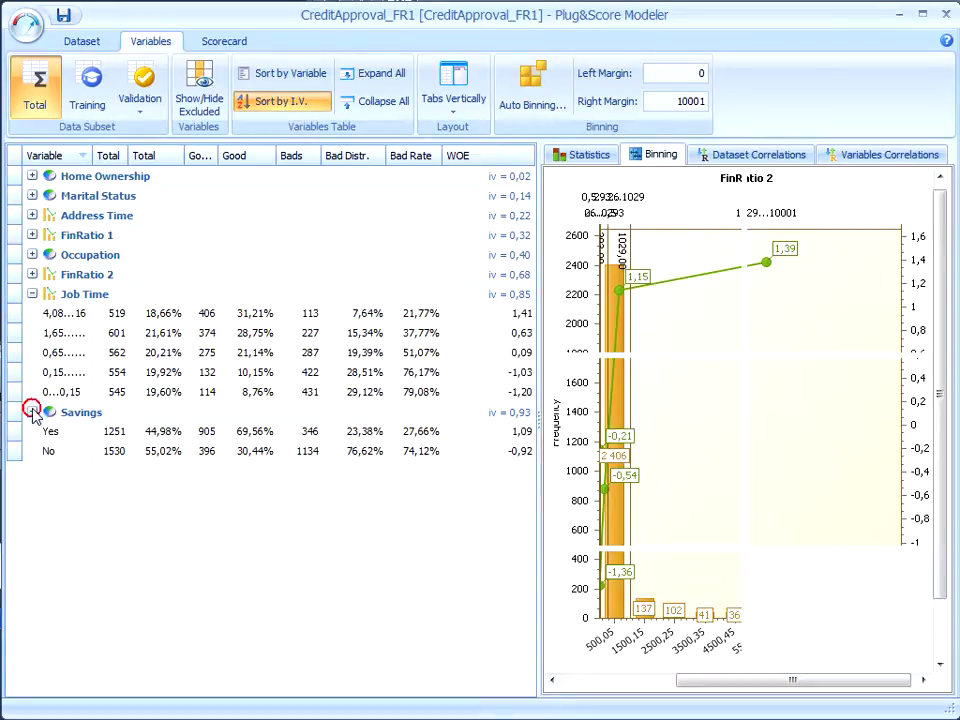
pyautogui.click(75, 295)
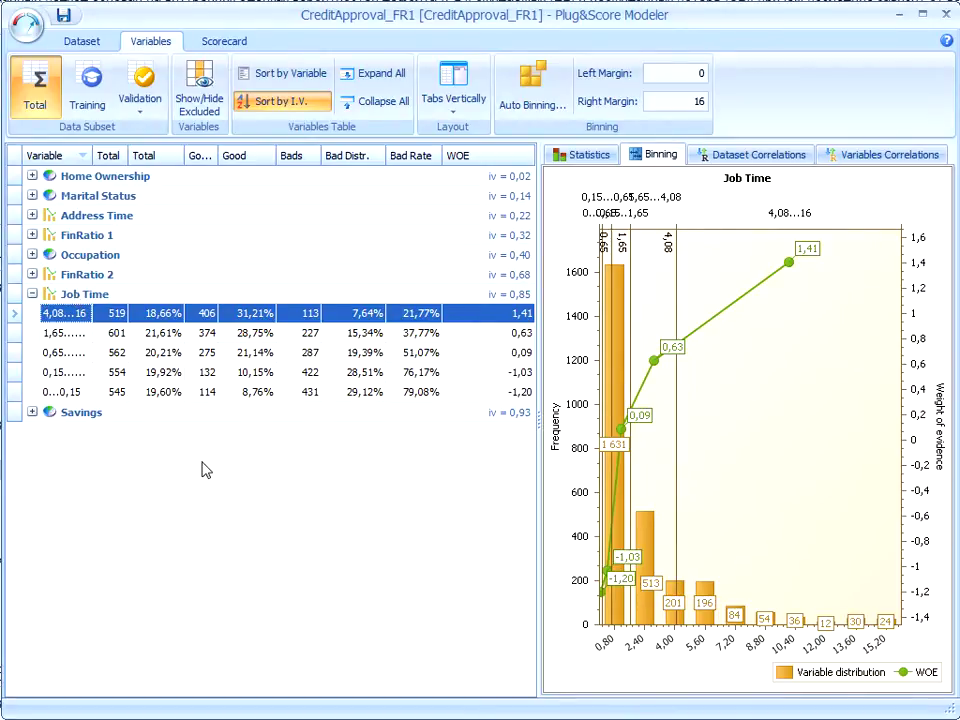
# - Sort the Job Time bins ascending and inspect the 4,08…16 and 0…0,15 bins
pyautogui.press('Down')
pyautogui.press('Down')
pyautogui.press('Down')
pyautogui.press('Down')
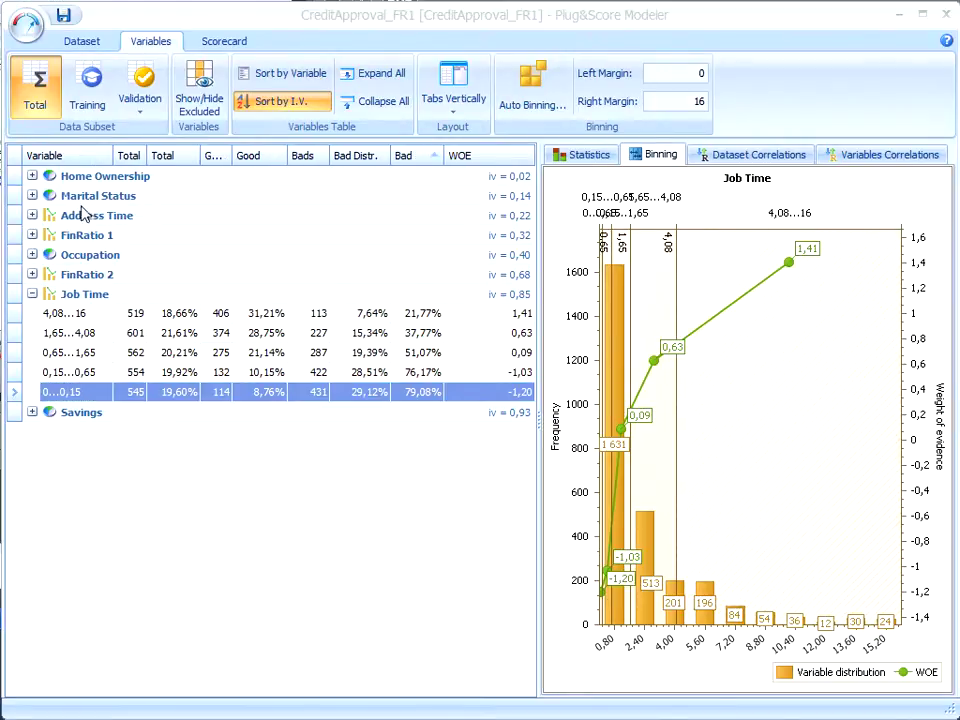
pyautogui.click(50, 155)
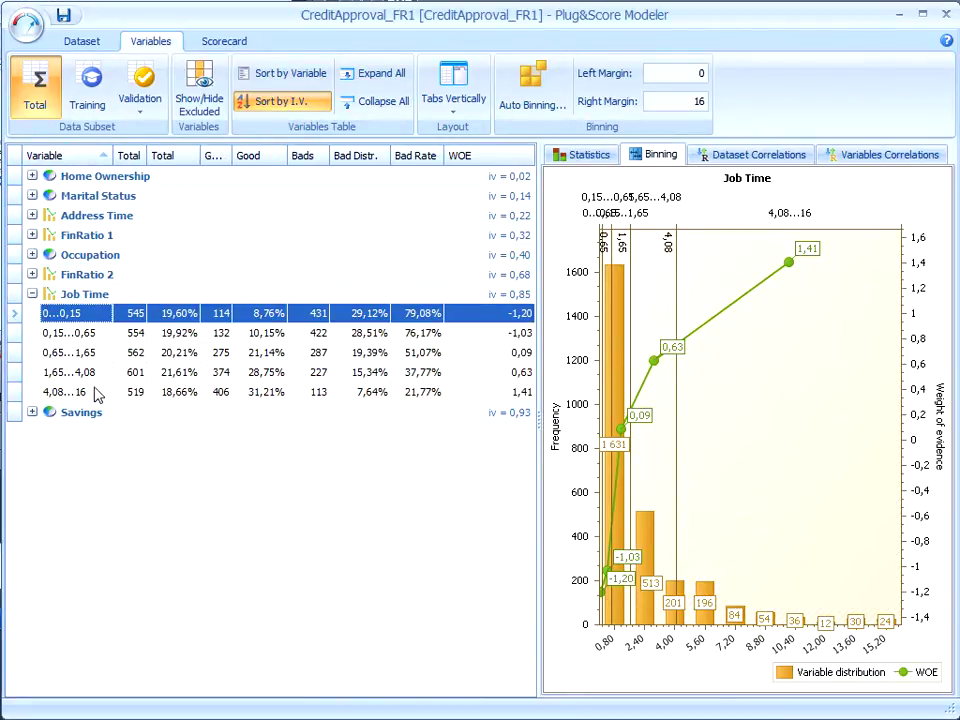
pyautogui.click(89, 391)
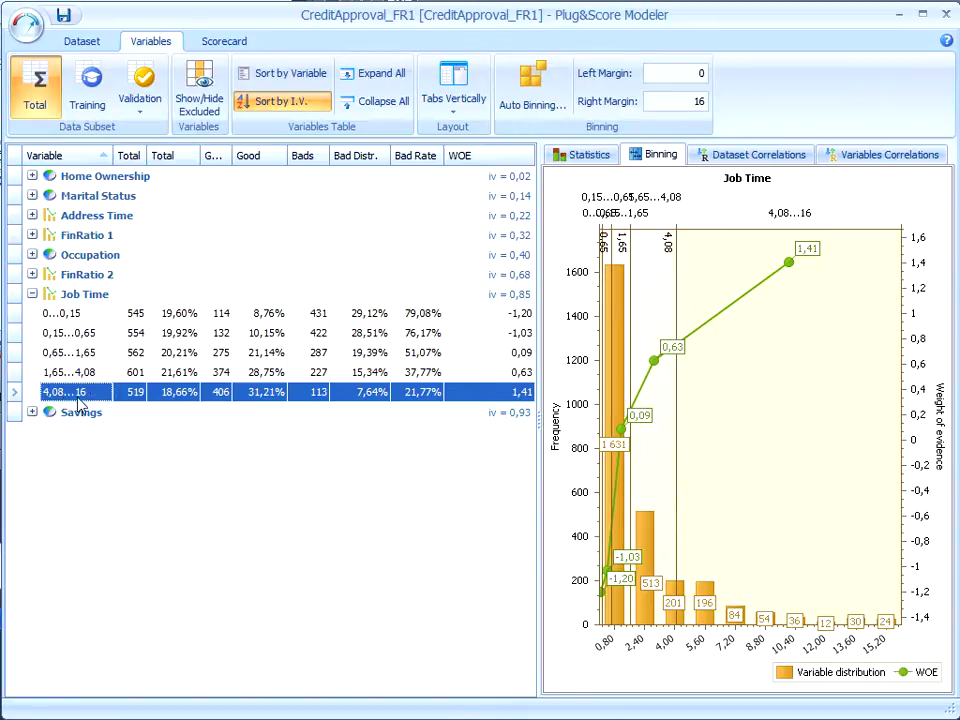
pyautogui.click(60, 312)
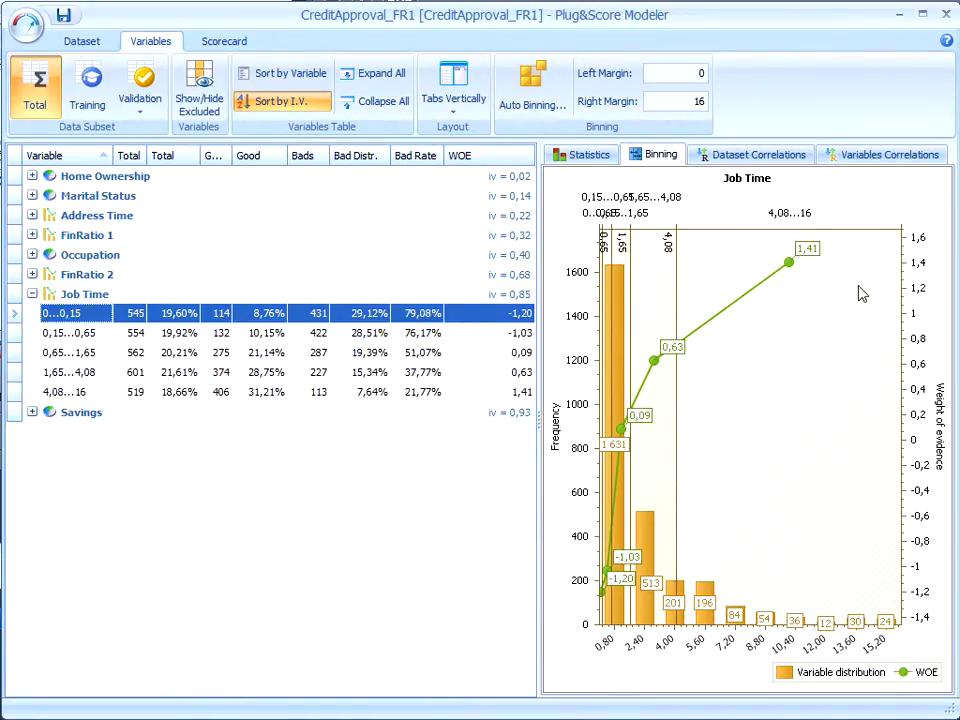
# - Merge the two lowest Job Time bins into 0…0,65
pyautogui.keyDown('shift'); pyautogui.click(416, 330); pyautogui.keyUp('shift')
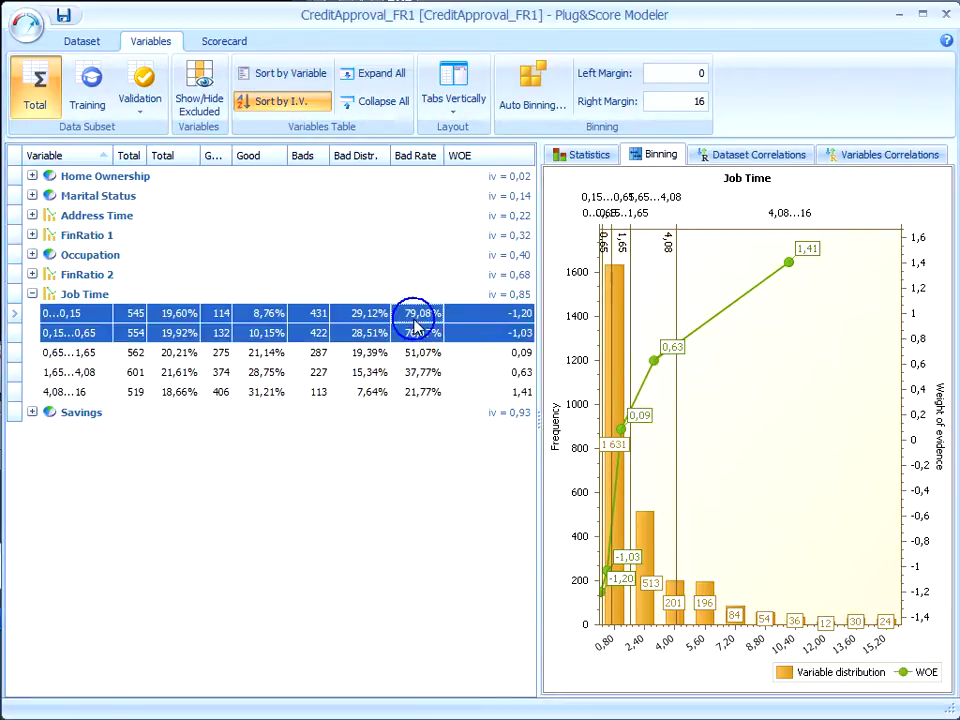
pyautogui.rightClick(418, 320)
pyautogui.press('Escape')
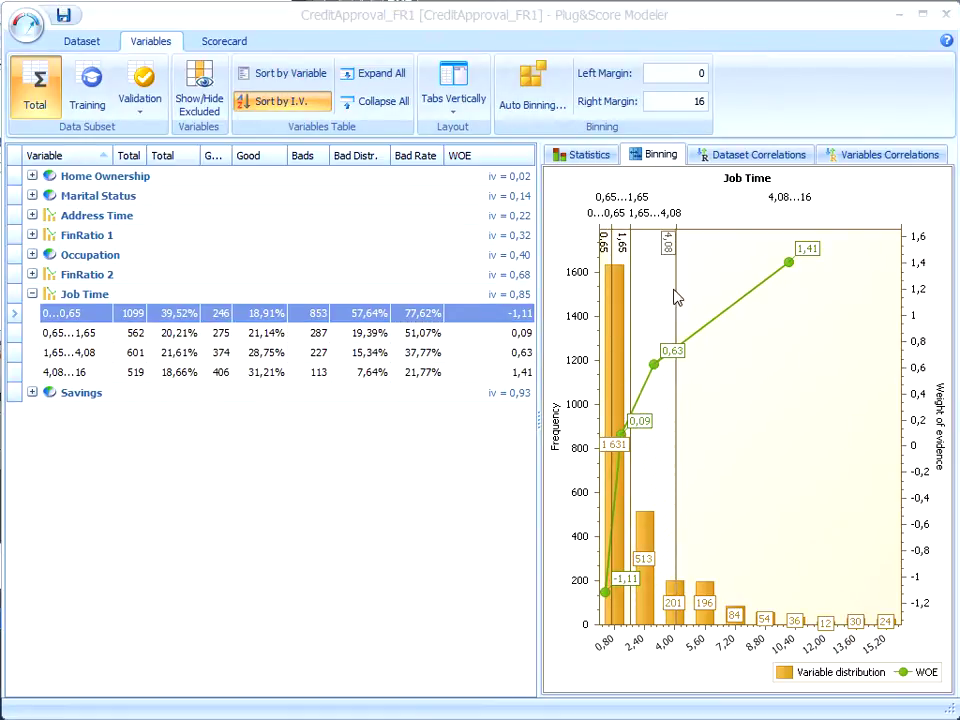
# - Move the Job Time 4,08 boundary to exactly 5, giving bins 1,65…5 and 5…16
pyautogui.moveTo(676, 295); pyautogui.dragTo(686, 240)
pyautogui.rightClick(680, 252)
pyautogui.click(722, 281)
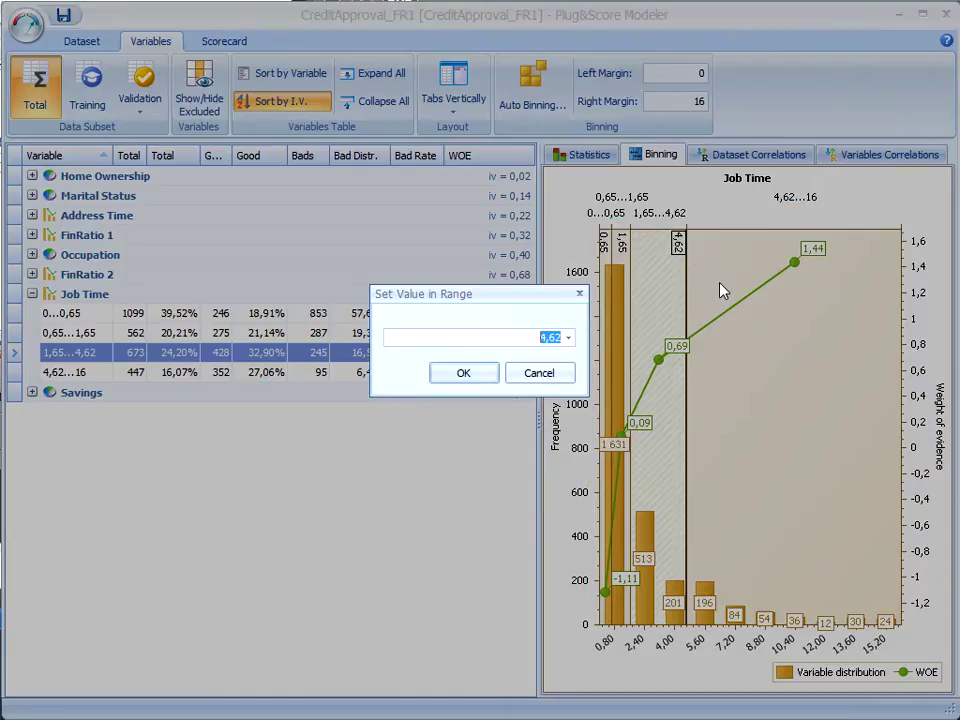
pyautogui.write('5')
pyautogui.click(484, 377)
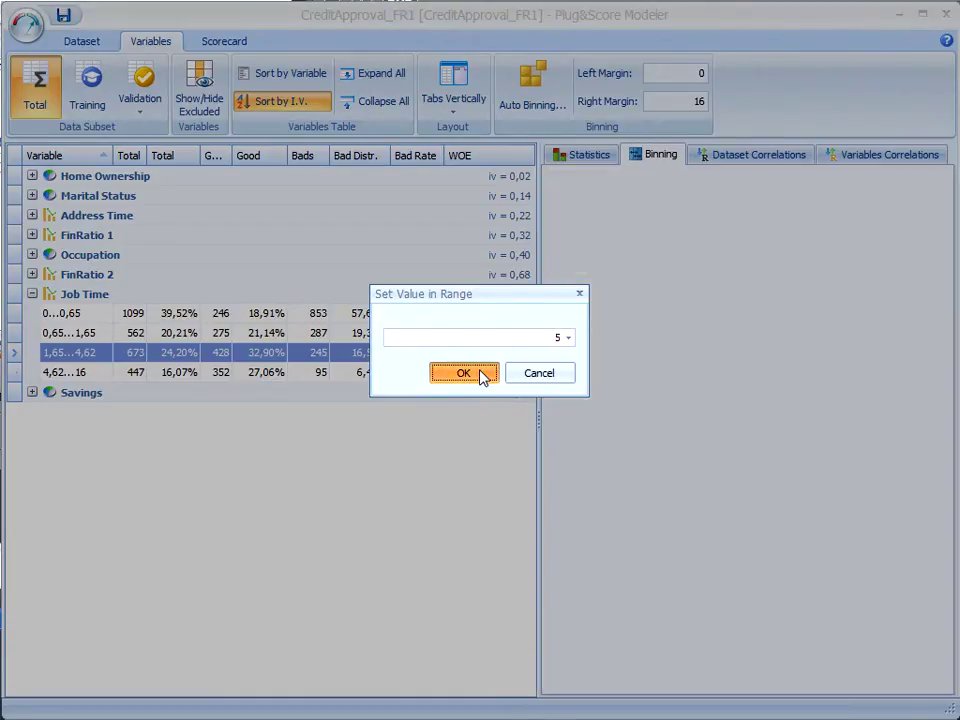
pyautogui.click(32, 255)
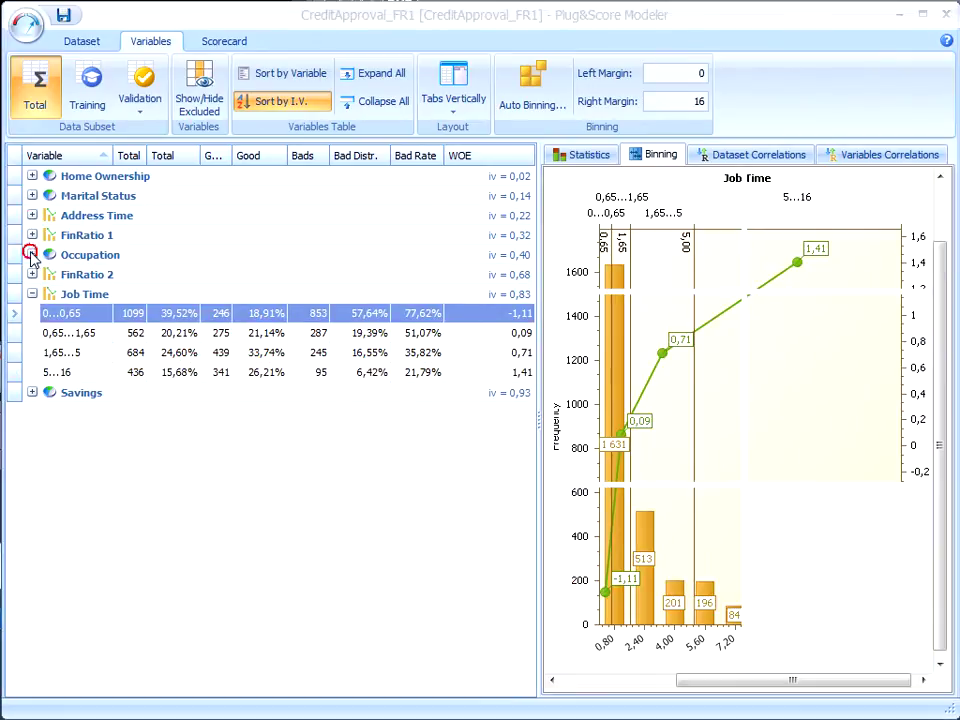
# - Merge Professional and White Collar into a 1602-case 'Professional+White Collar' category
pyautogui.click(85, 313)
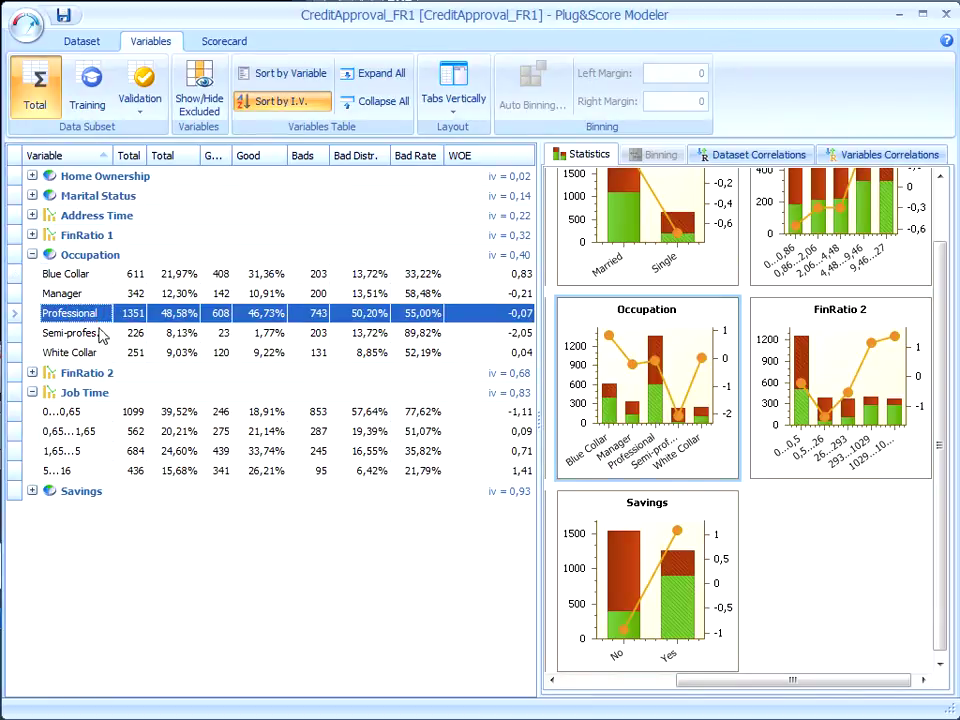
pyautogui.keyDown('ctrl'); pyautogui.click(106, 356); pyautogui.keyUp('ctrl')
pyautogui.rightClick(106, 356)
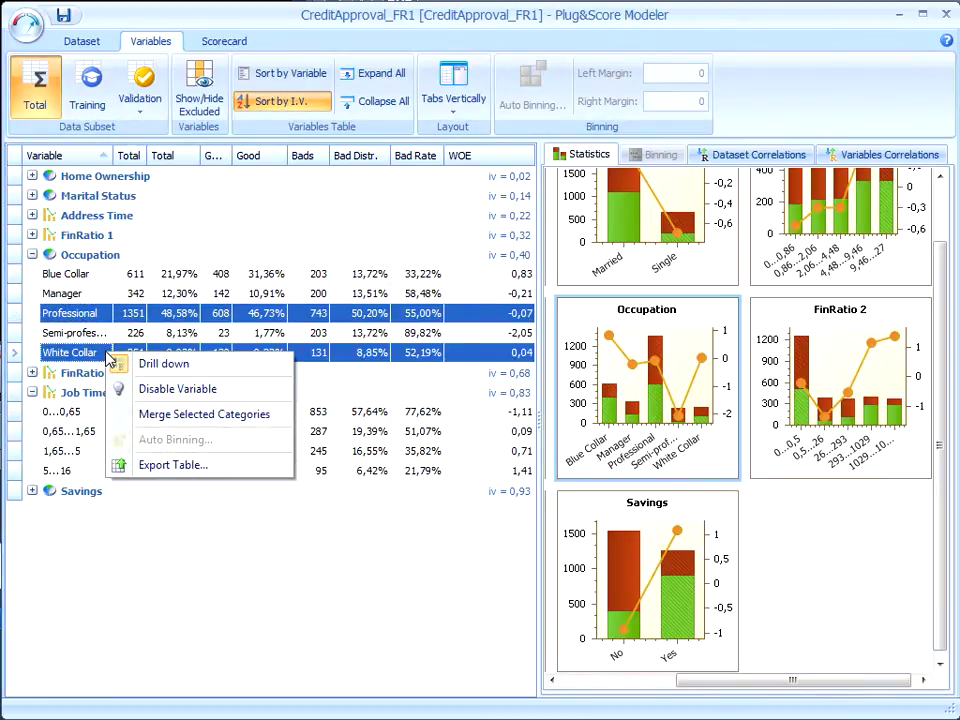
pyautogui.click(183, 414)
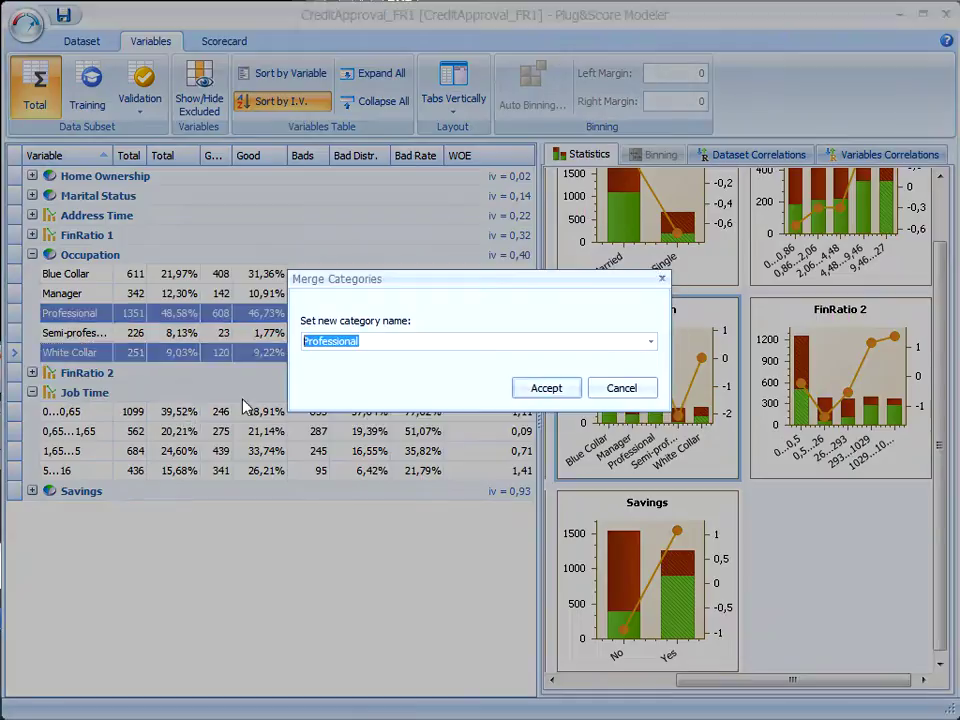
pyautogui.click(382, 344)
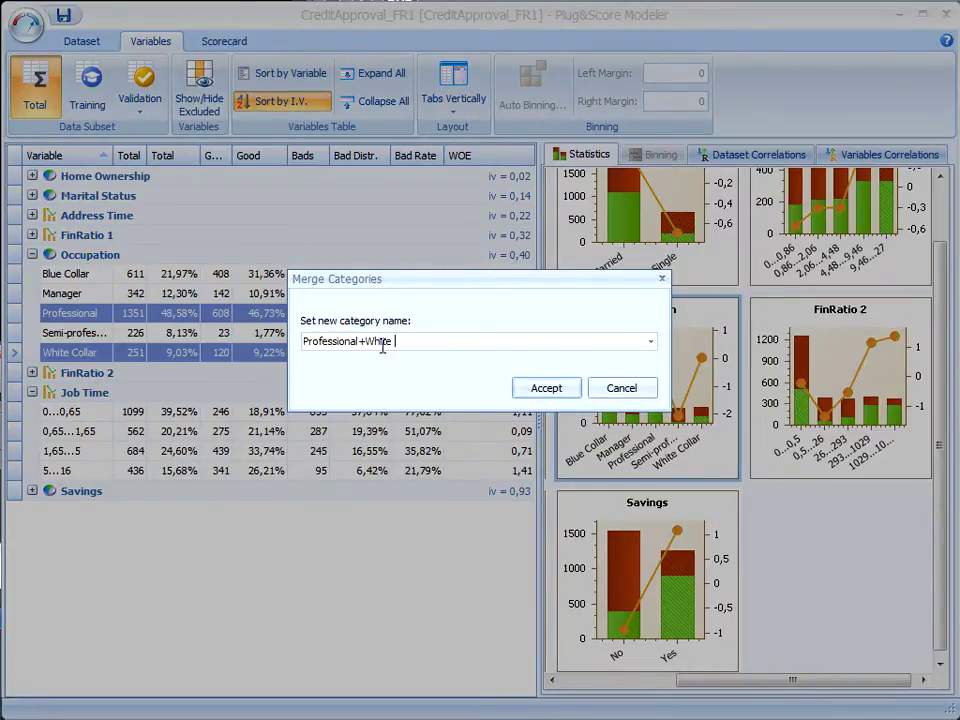
pyautogui.click(546, 388)
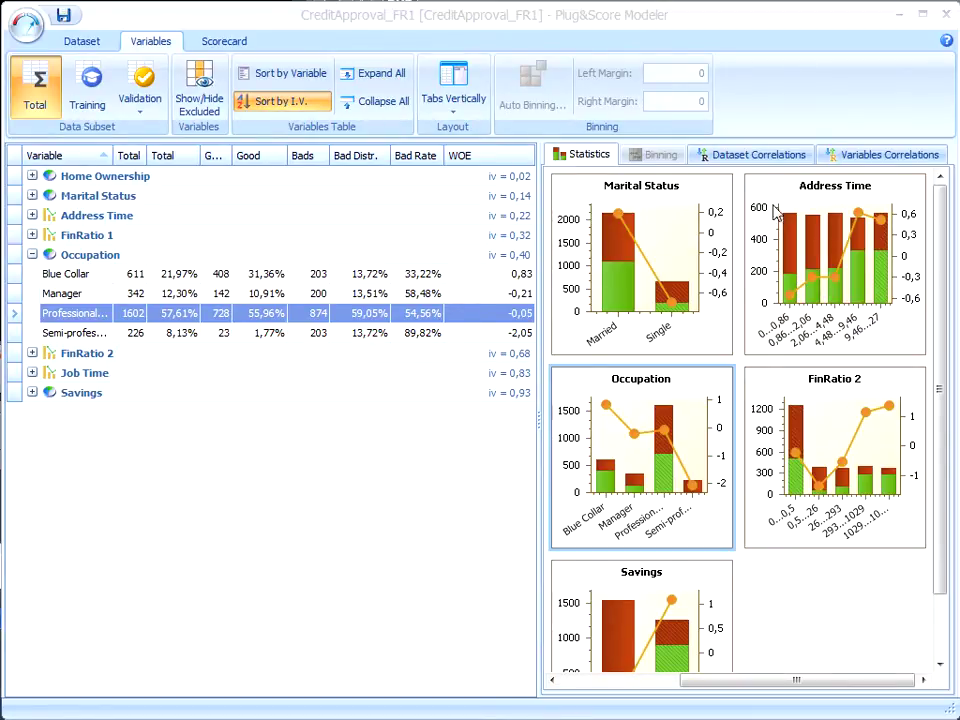
# - Show variable correlations for bins of FinRatio 1, Marital Status, Home Ownership, Address Time and Savings
pyautogui.click(866, 160)
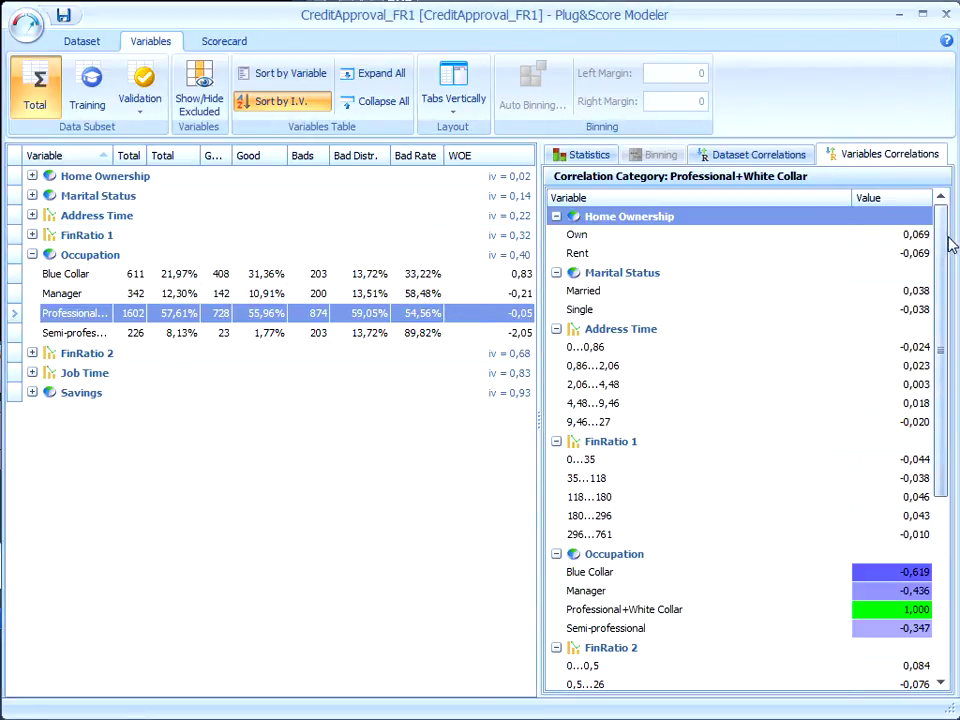
pyautogui.moveTo(946, 240); pyautogui.dragTo(950, 412)
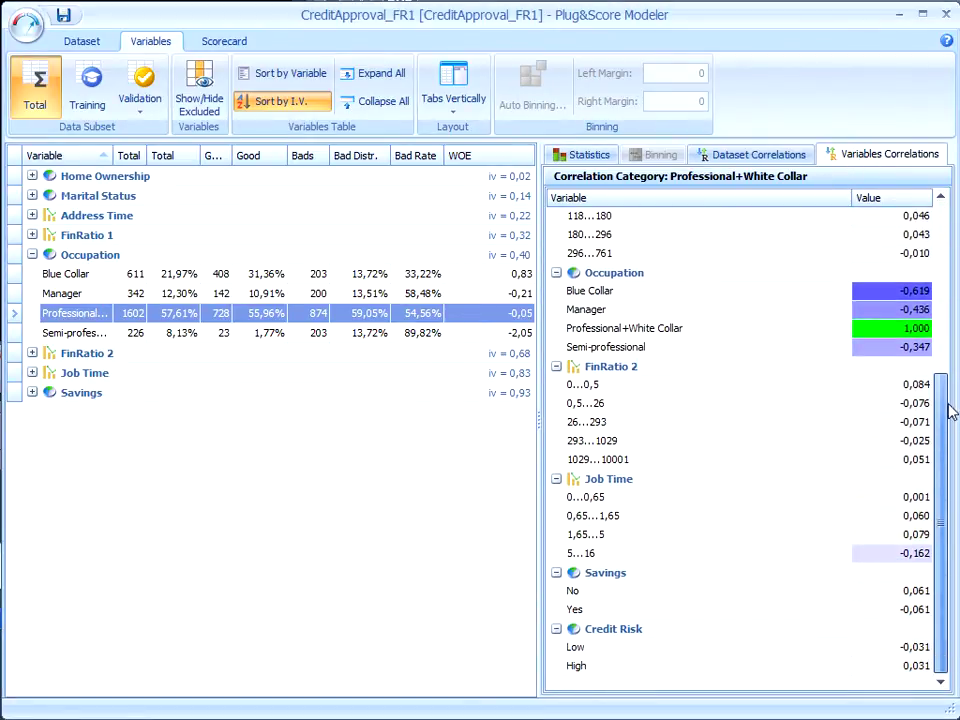
pyautogui.click(94, 237)
pyautogui.click(100, 195)
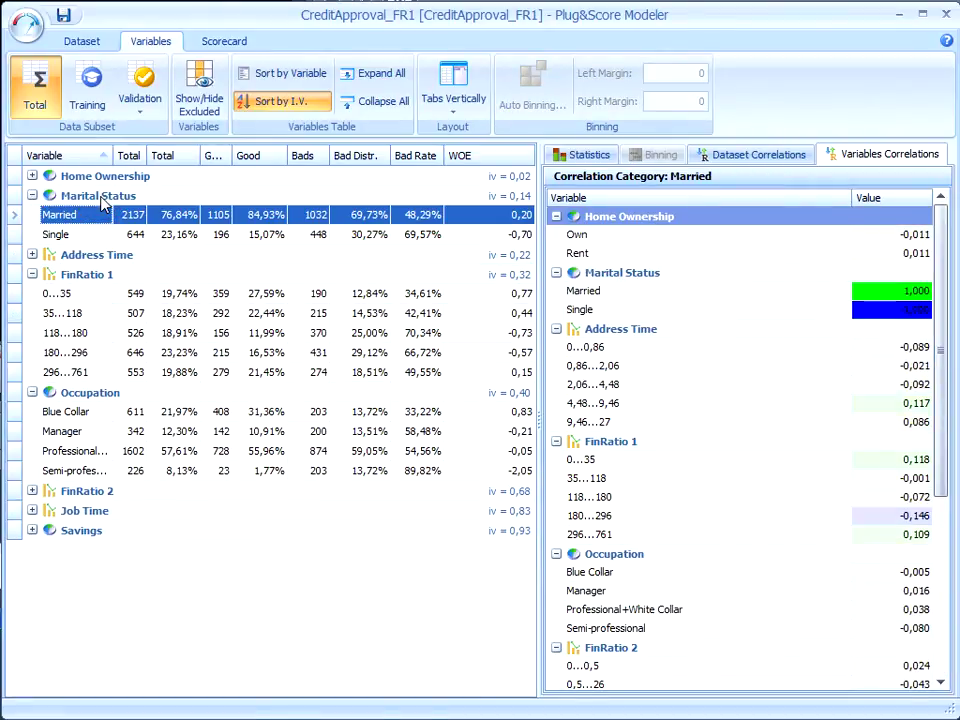
pyautogui.click(100, 180)
pyautogui.click(72, 251)
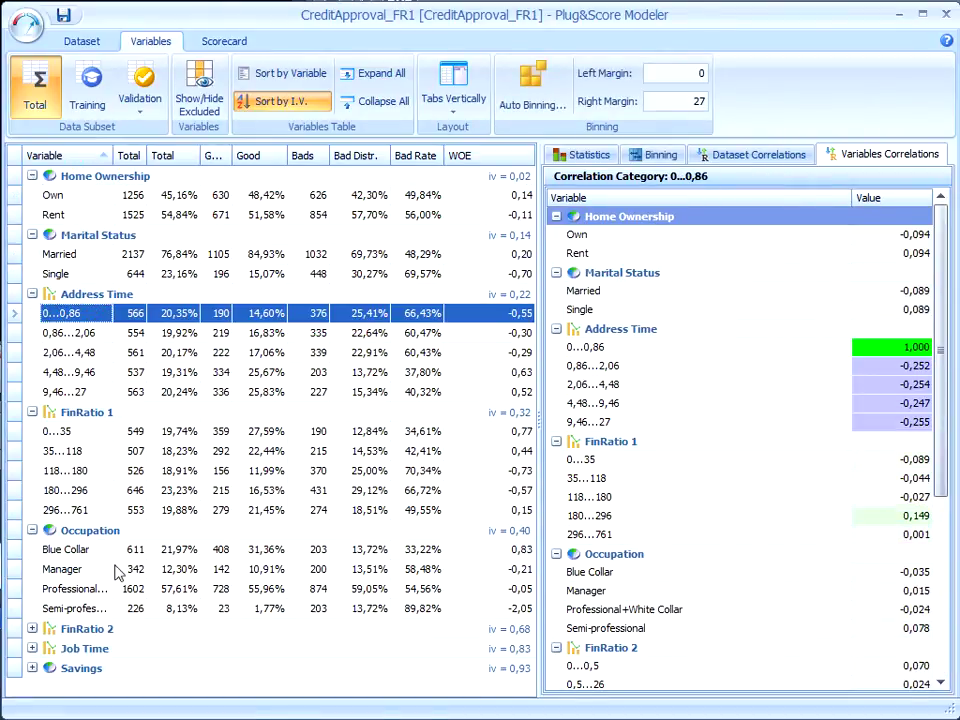
pyautogui.click(82, 630)
pyautogui.click(77, 647)
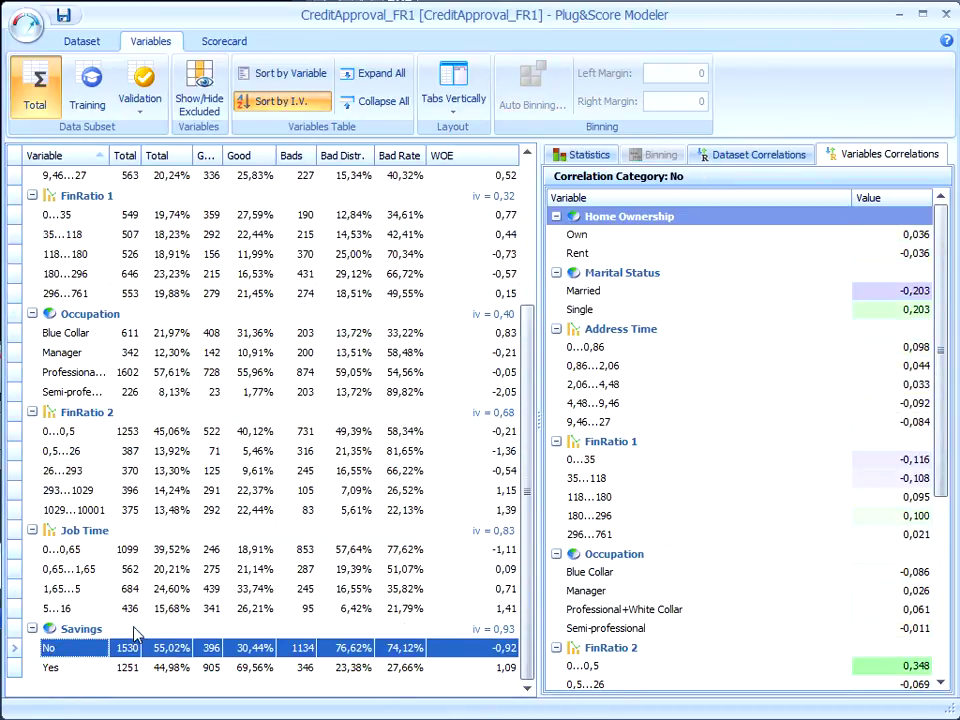